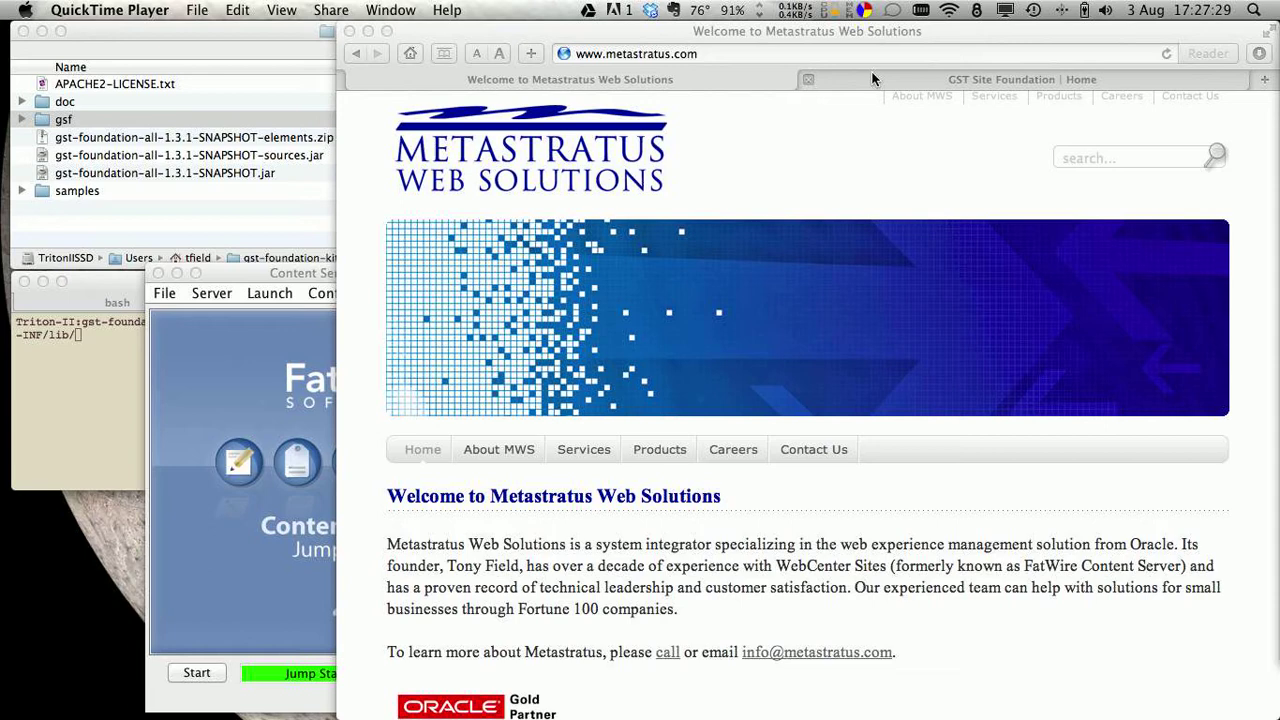
Step: Switch to the GST Site Foundation home page showing the version 1.3 developer kit download
left_click(871, 74)
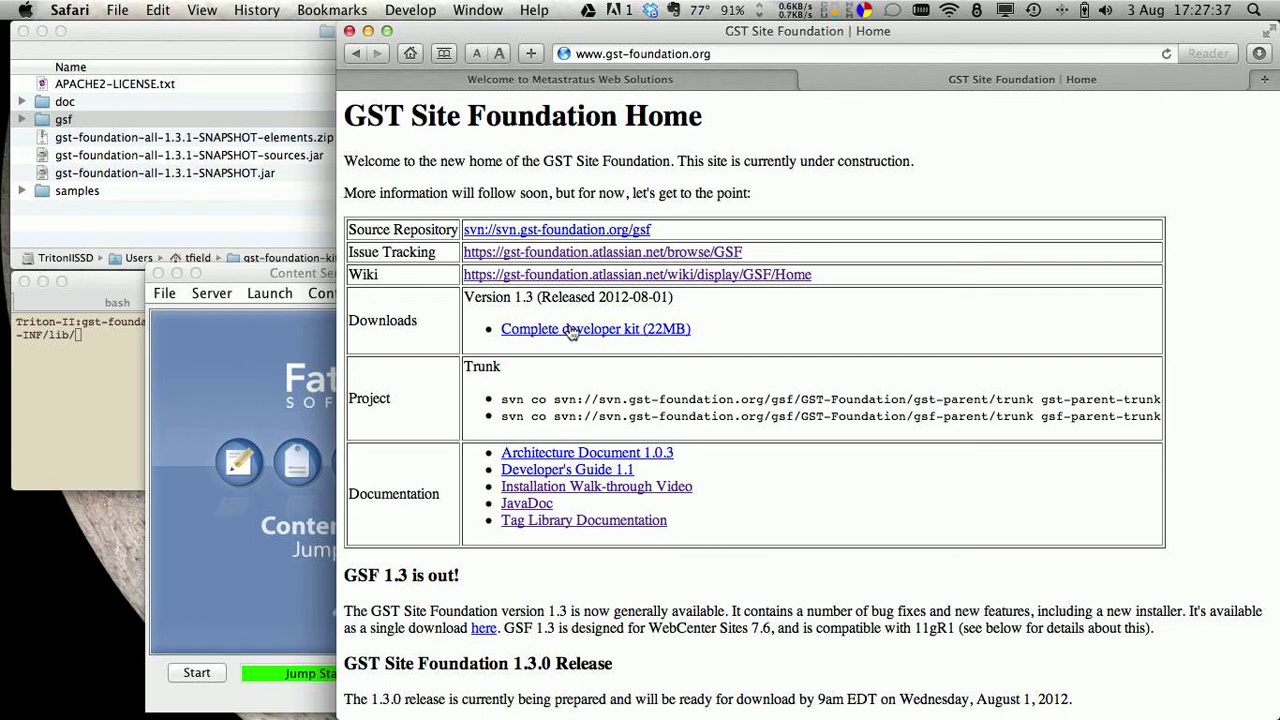
Step: Inspect the gst-foundation-kit-1.3.1-SNAPSHOT folder's jar, elements zip and gsf folder
left_click(103, 29)
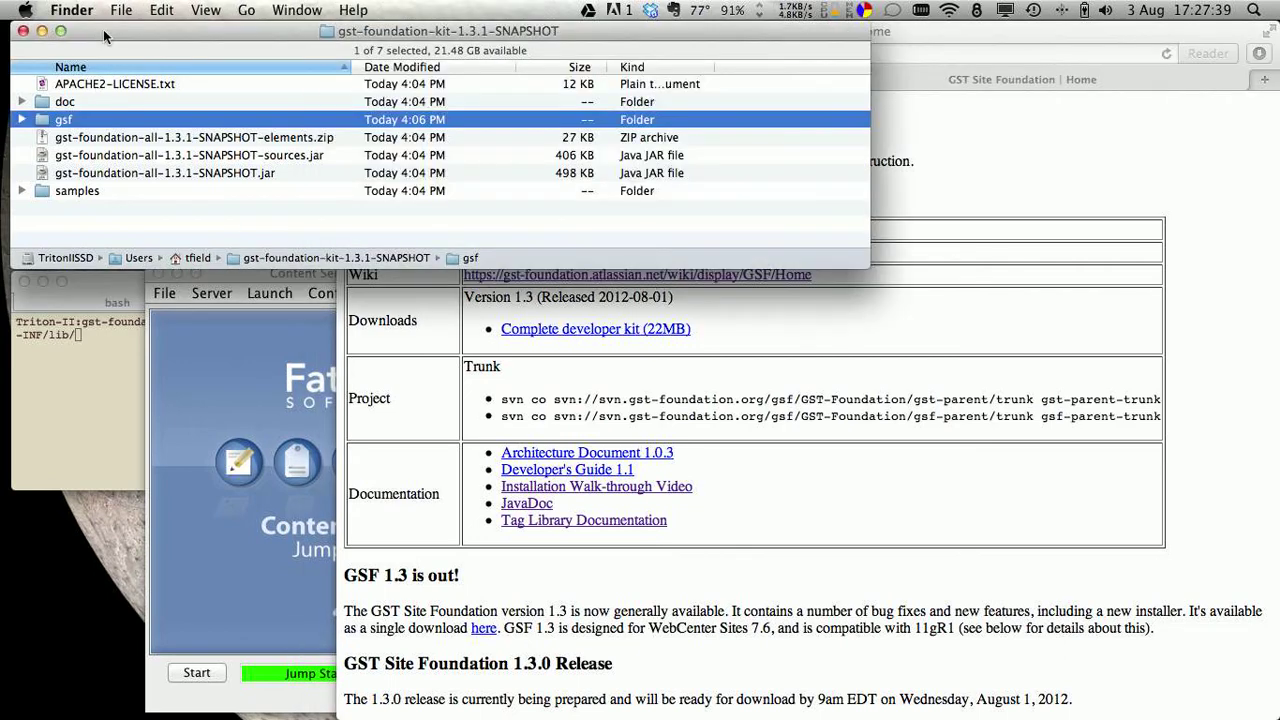
left_click(95, 176)
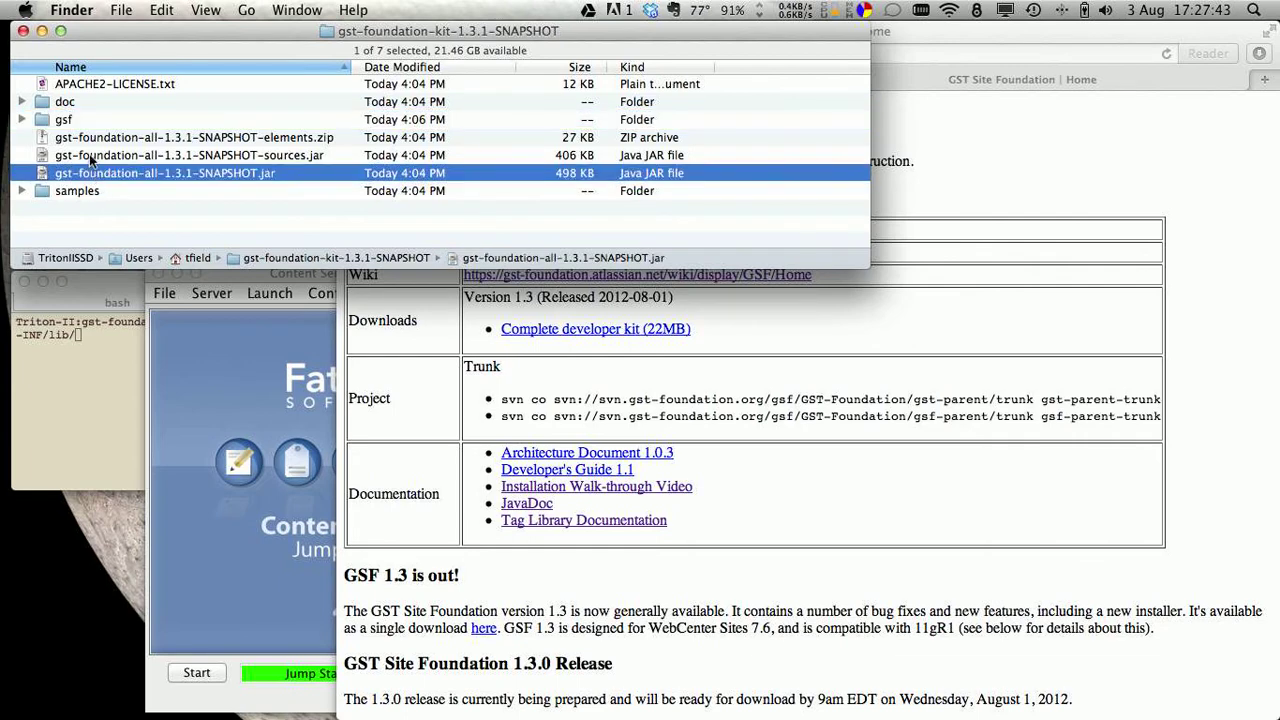
left_click(89, 138)
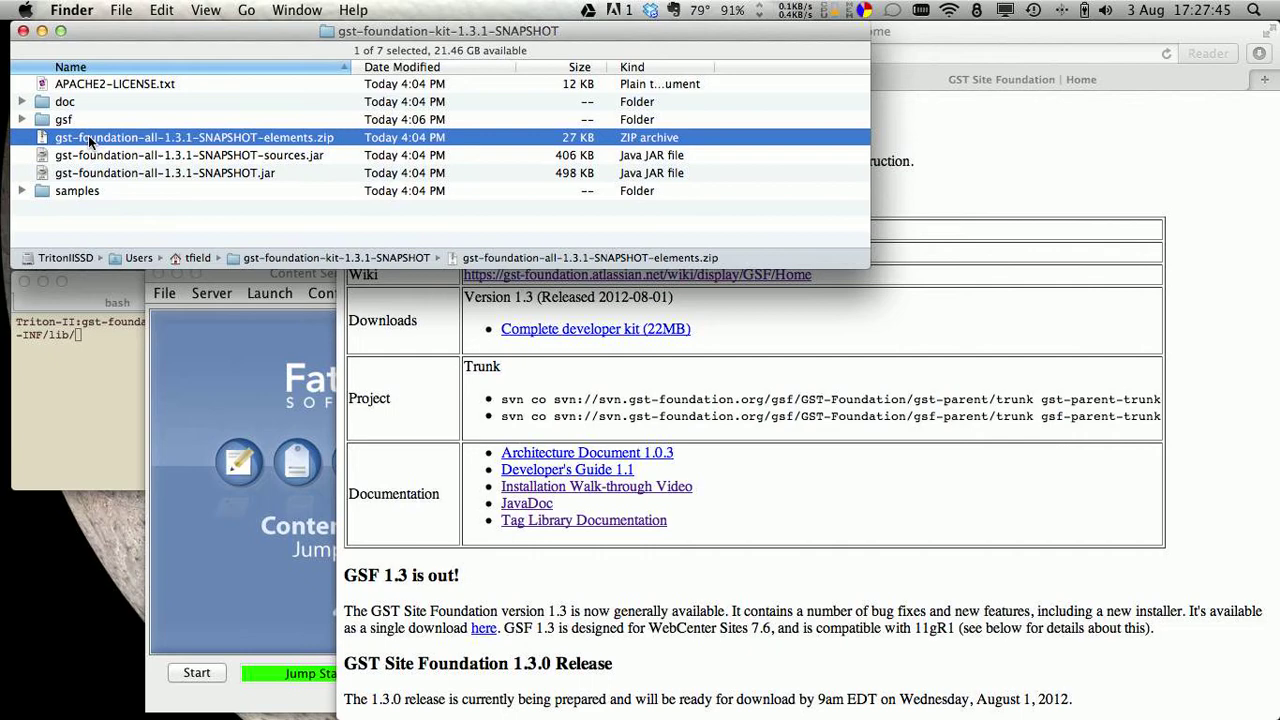
left_click(68, 121)
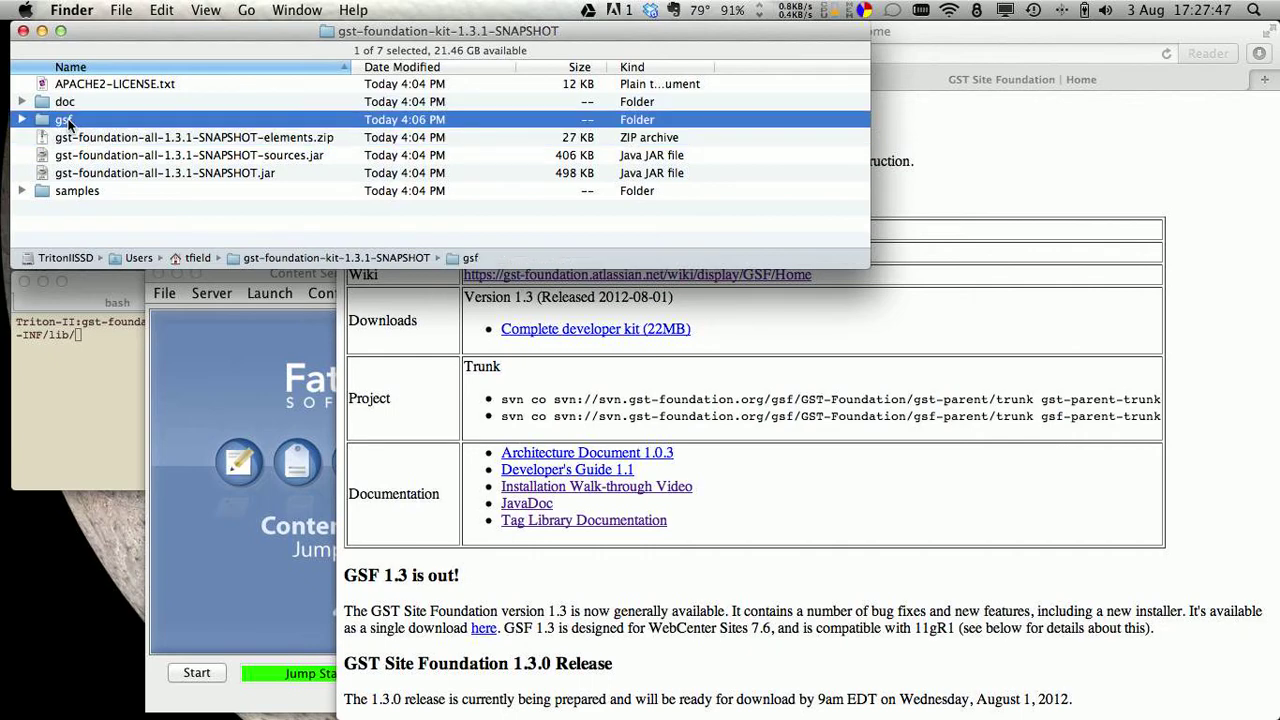
left_click(99, 280)
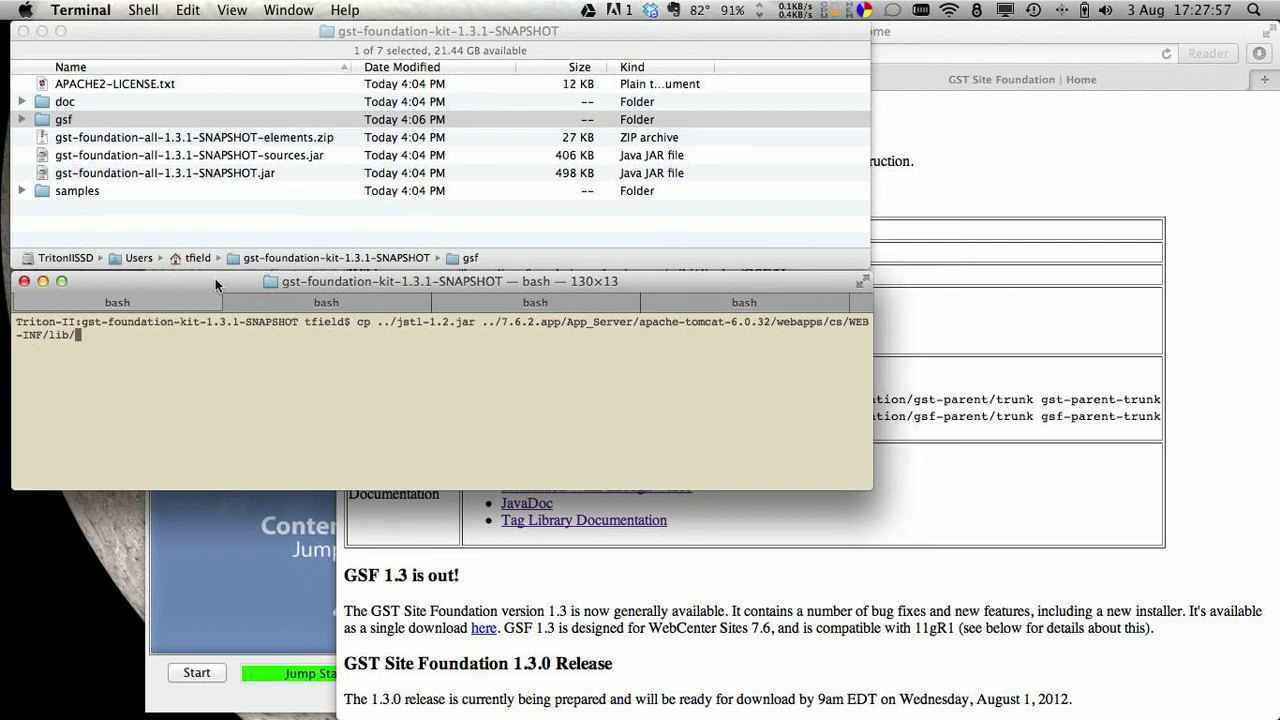
Step: Copy jstl-1.2.jar and gst-foundation-all-1.3.1-SNAPSHOT.jar into WEB-INF/lib, and gsf into webapps/cs
key("Return")
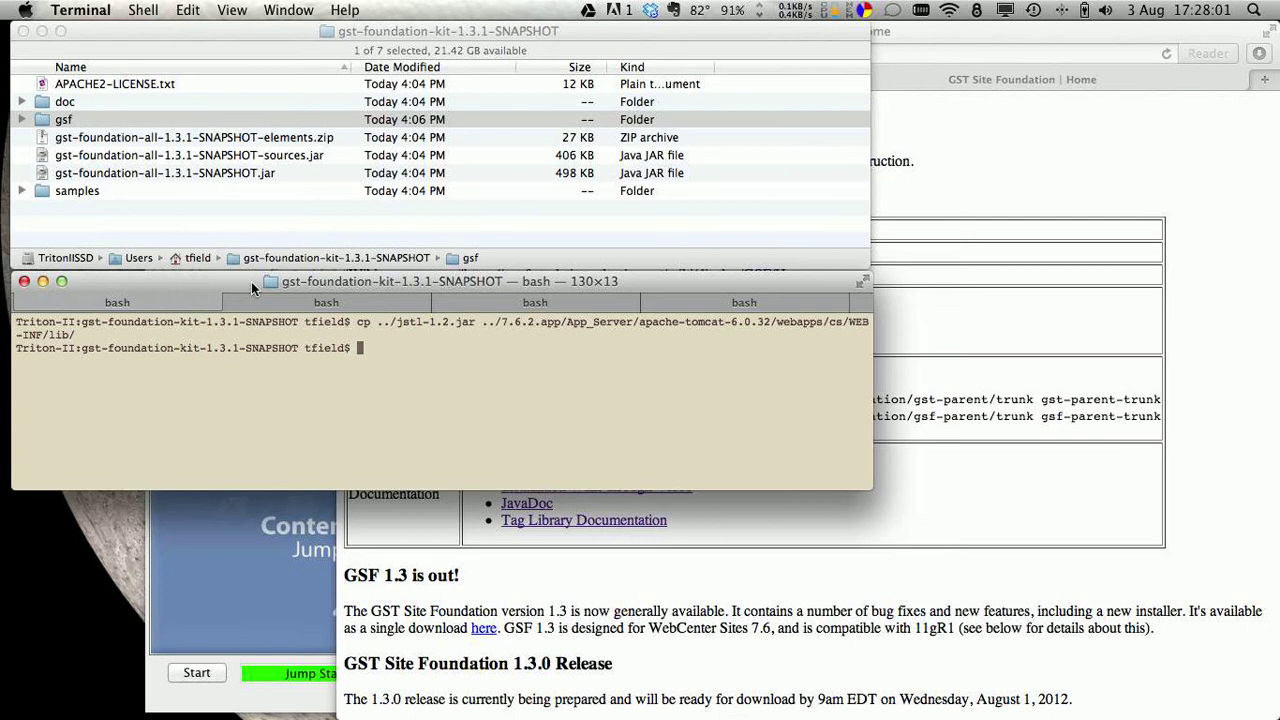
key("Up")
key("Up")
key("ctrl+l")
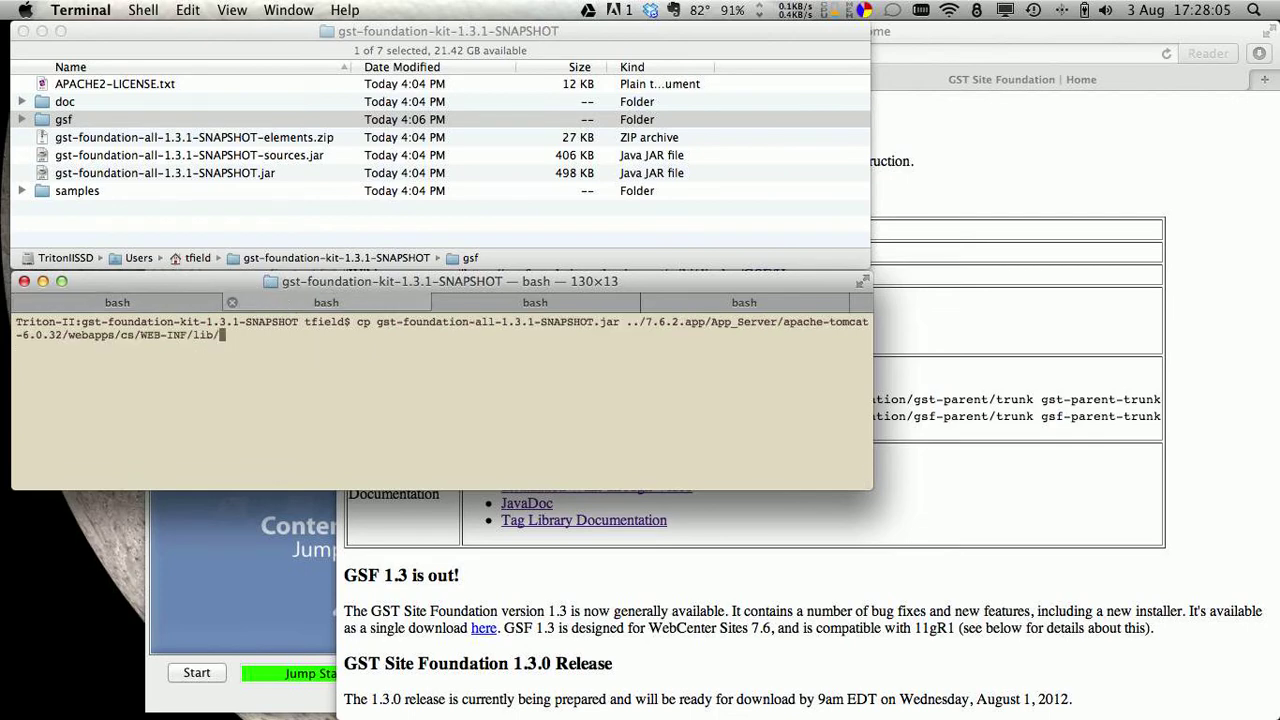
key("Return")
key("Up")
key("Up")
key("ctrl+l")
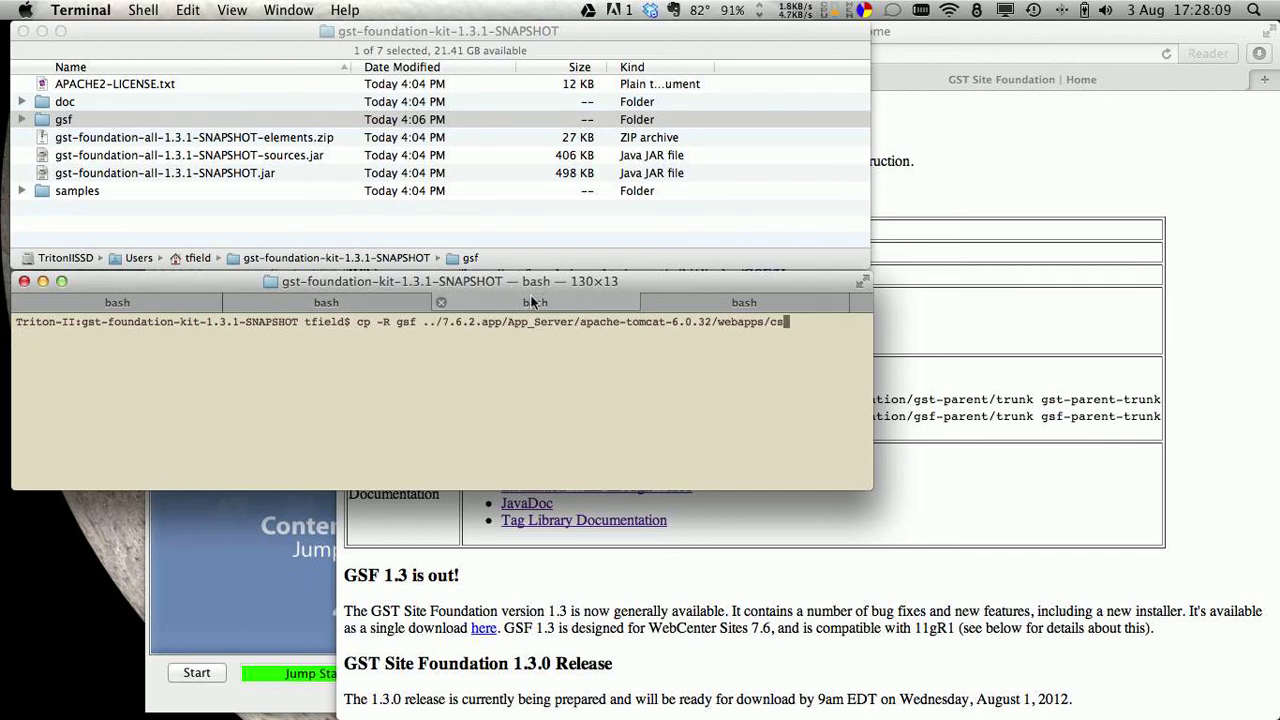
key("Return")
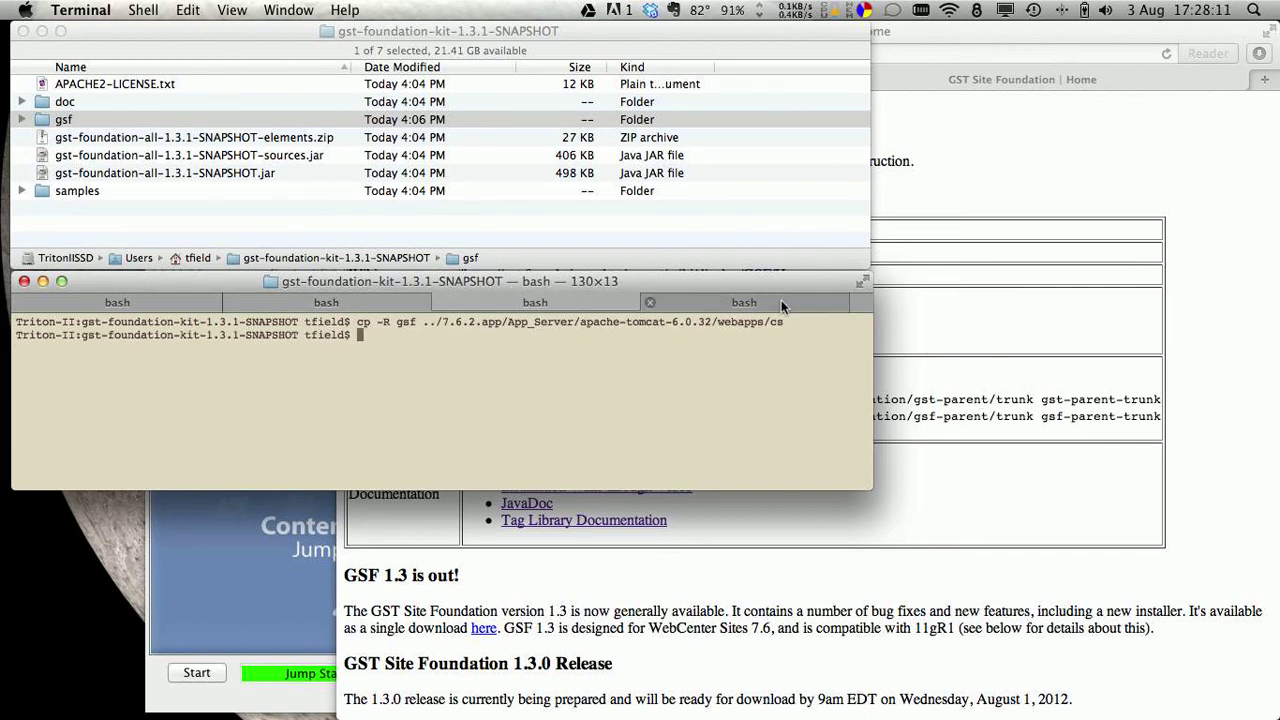
Step: Add a CATALINA_OPTS line with gst.foundation env-name myjsk above export in catalina.sh and save
left_click(781, 302)
type("mate ../7.6.2.app/App_Server/apache-tomcat-6.0.32/bin/catalina.sh")
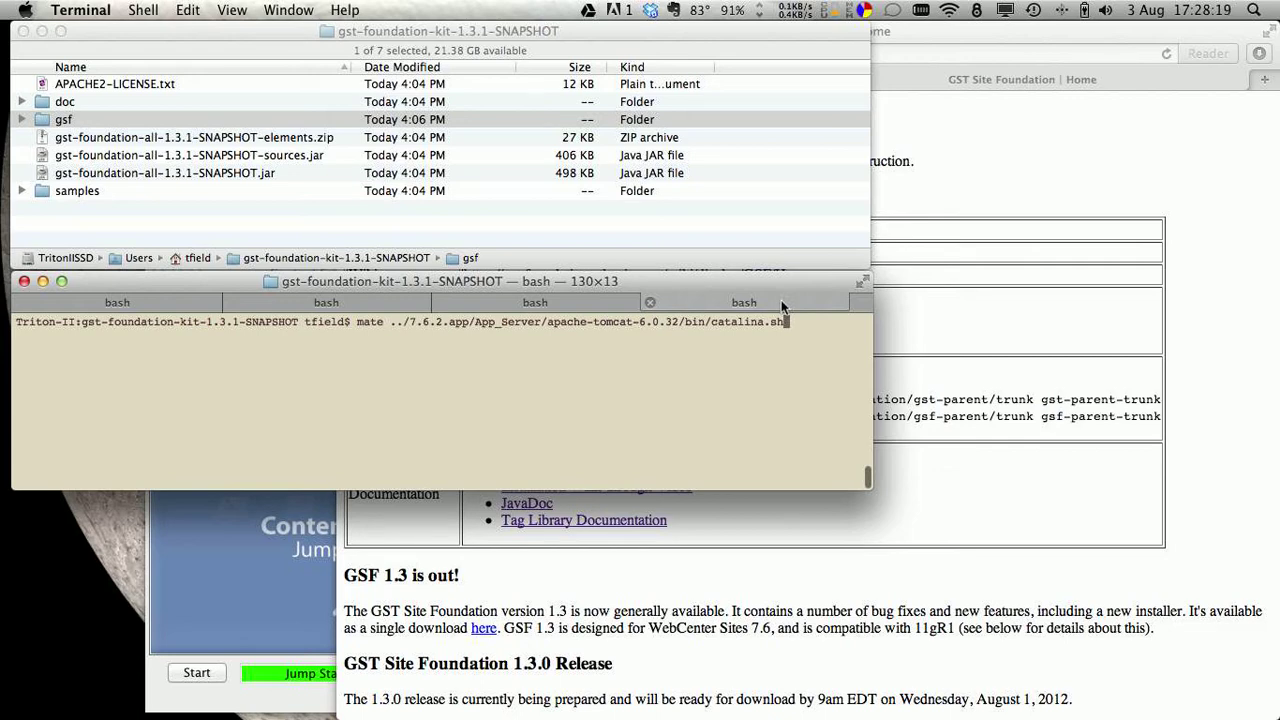
key("Return")
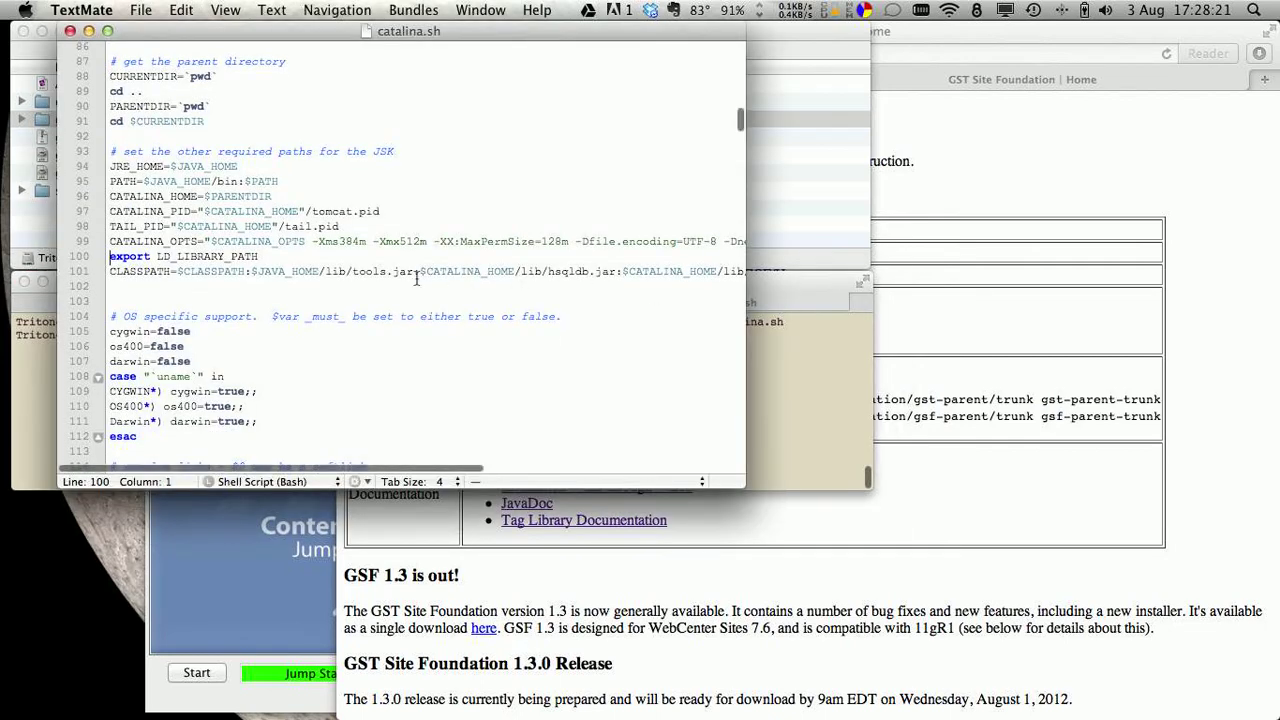
type("CATALINA_OPTS=\"$CATALINA_OPTS -Dcom.fatwire.gst.foundation.env-name=myjsk \"")
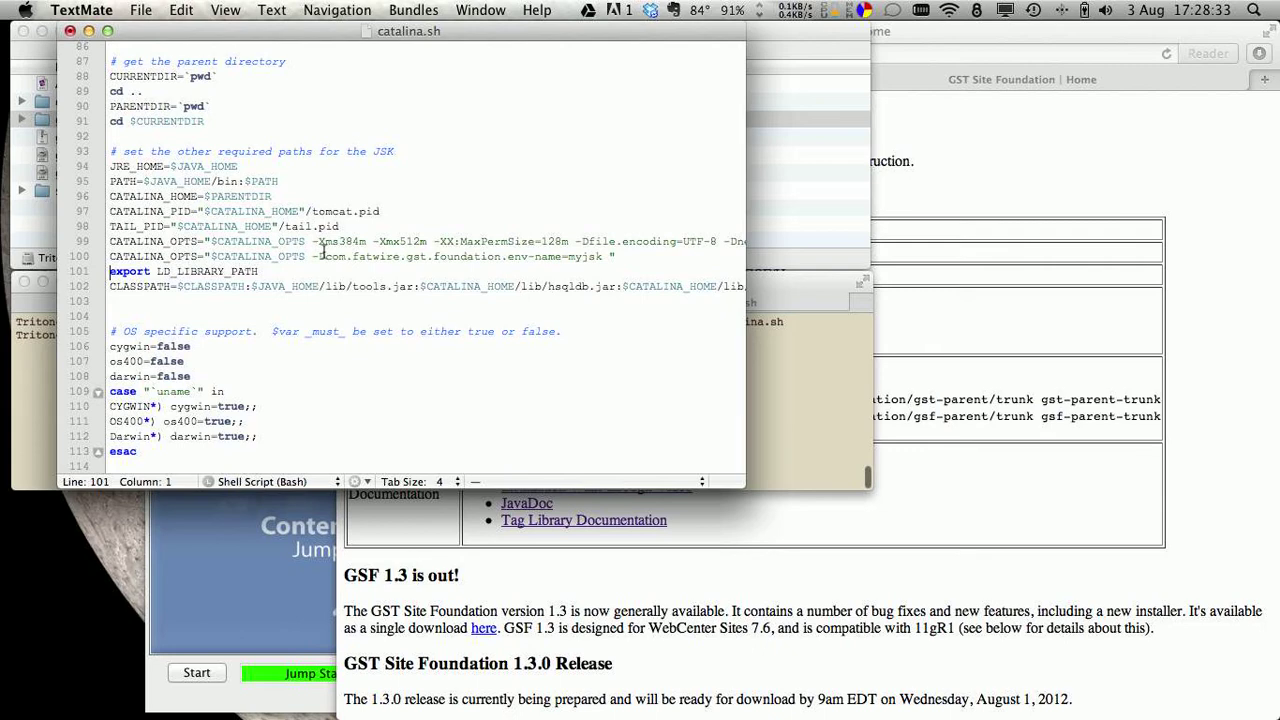
scroll(322, 250, "right", 1)
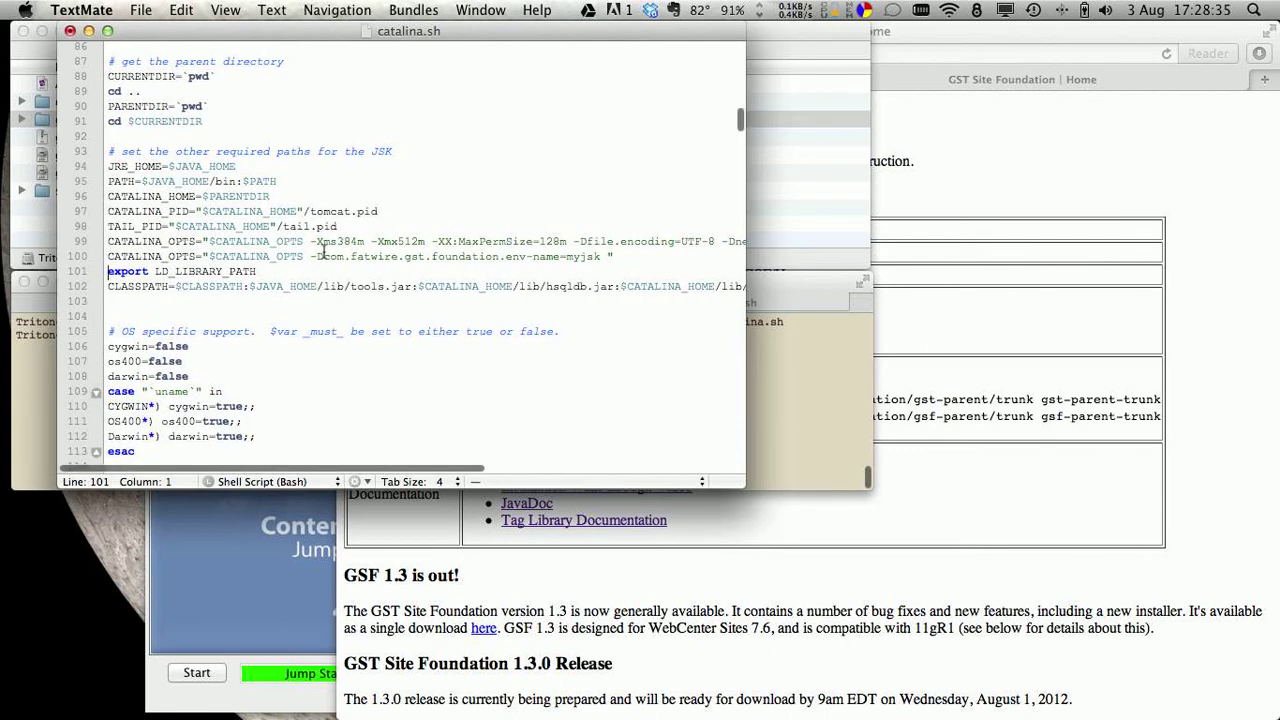
key("super+s")
key("super+w")
Step: Start the Jump Start Kit's Tomcat application server
left_click(398, 364)
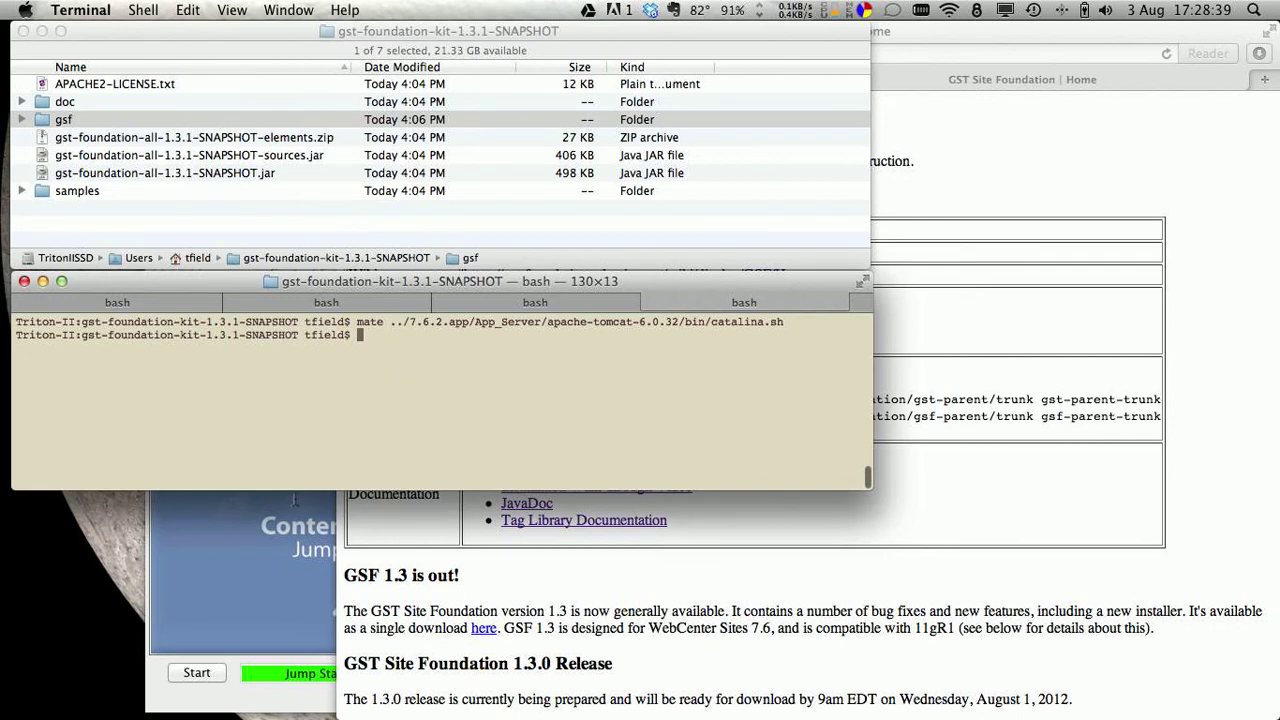
left_click(252, 607)
left_click(197, 672)
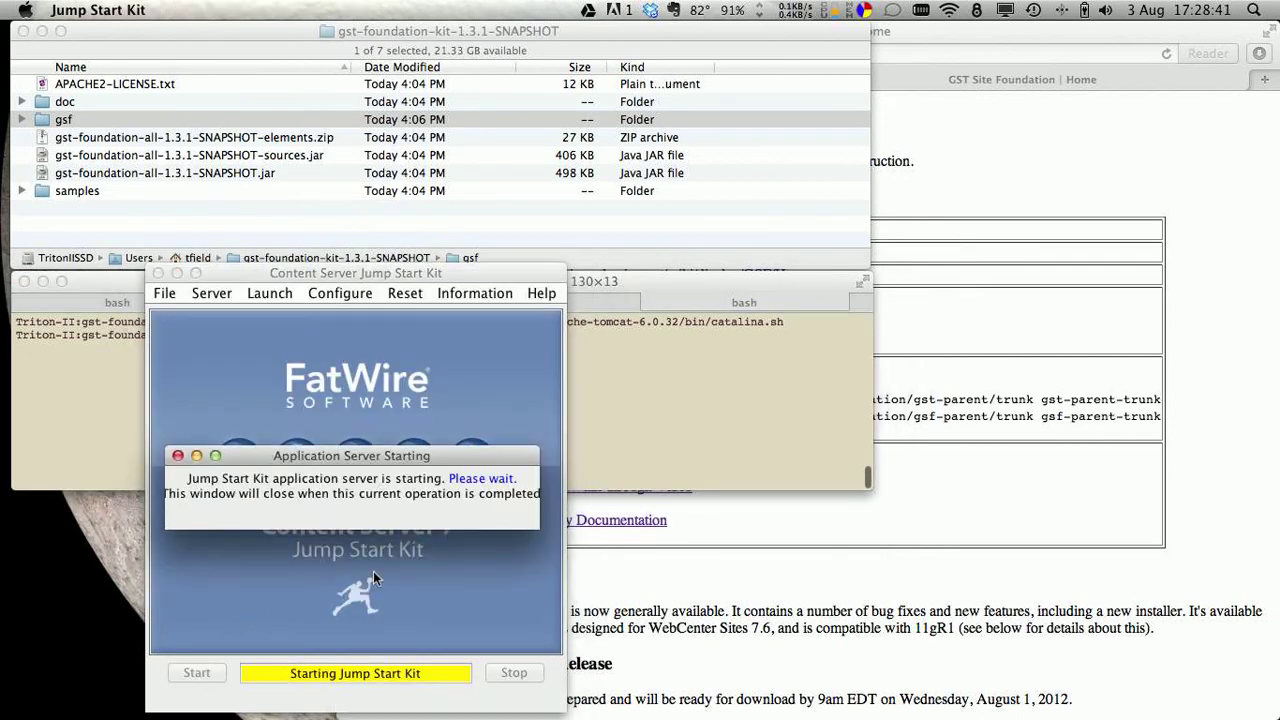
Step: Launch CatalogMover from Terminal with catalogmover.sh
left_click(667, 412)
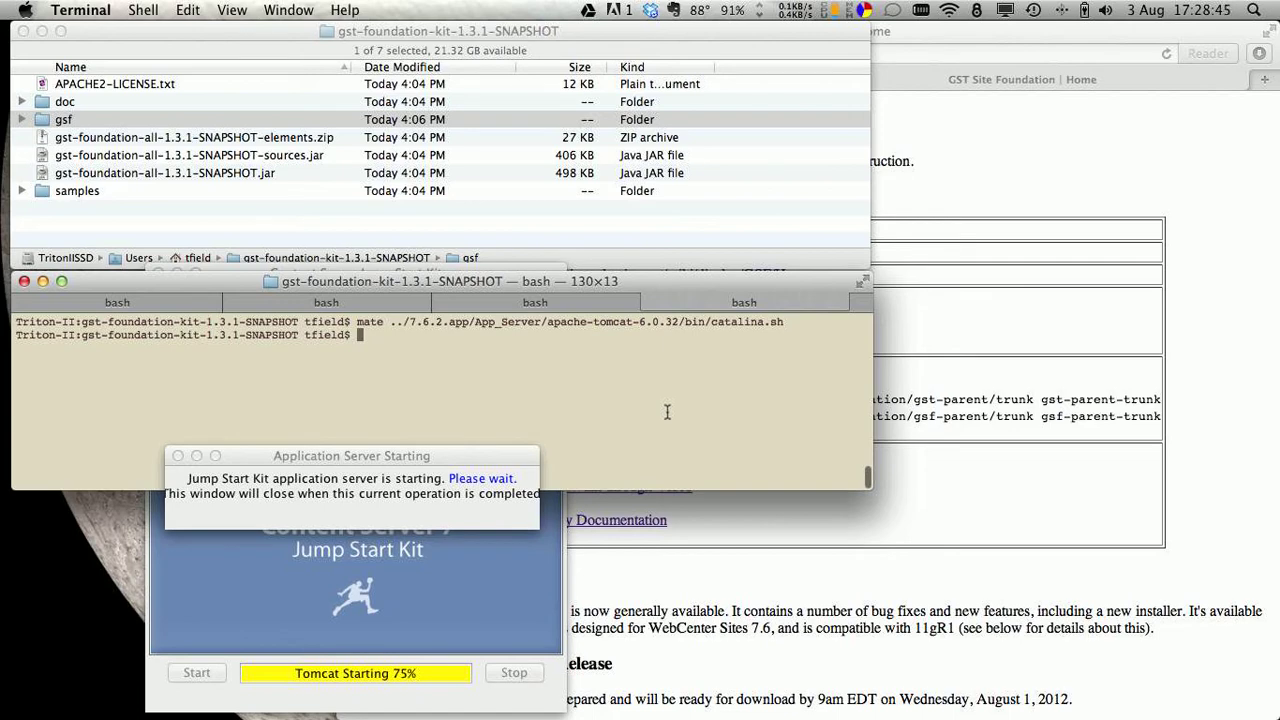
type("catalogmover.sh")
key("Return")
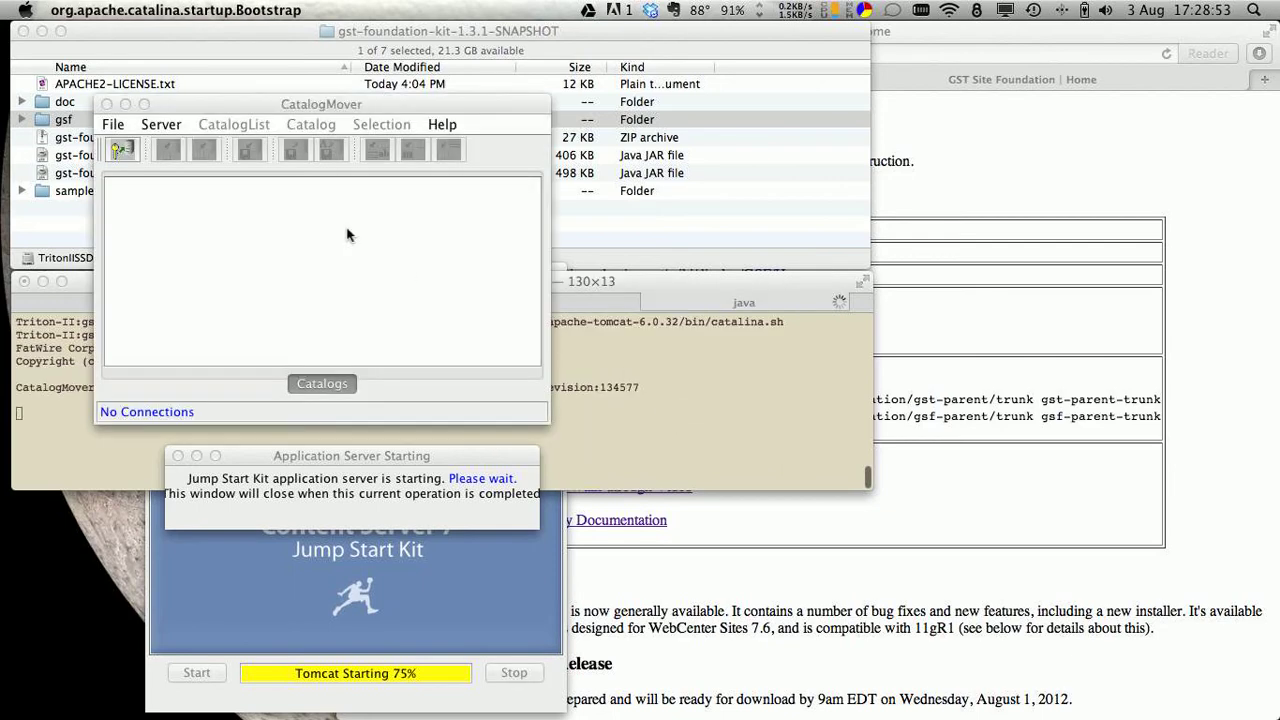
Step: Connect CatalogMover to the localhost:8080 (Custom) server as ContentServer using the account password
left_click(160, 124)
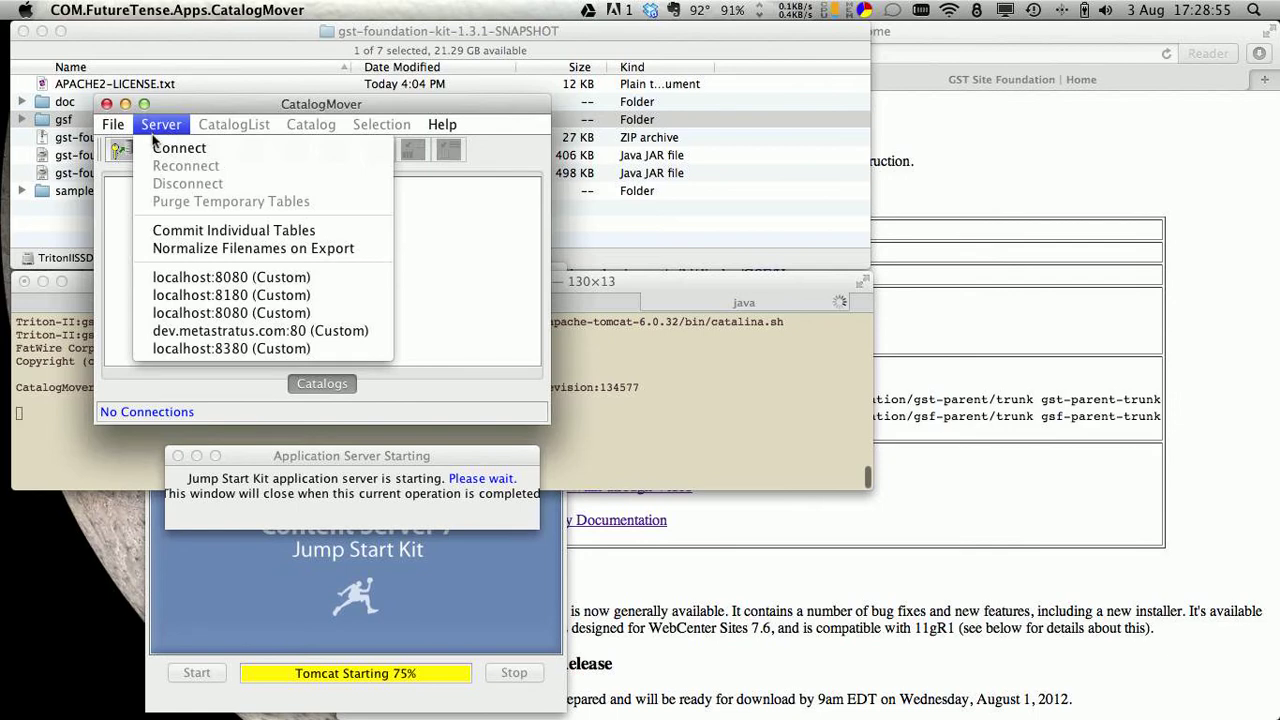
left_click(192, 280)
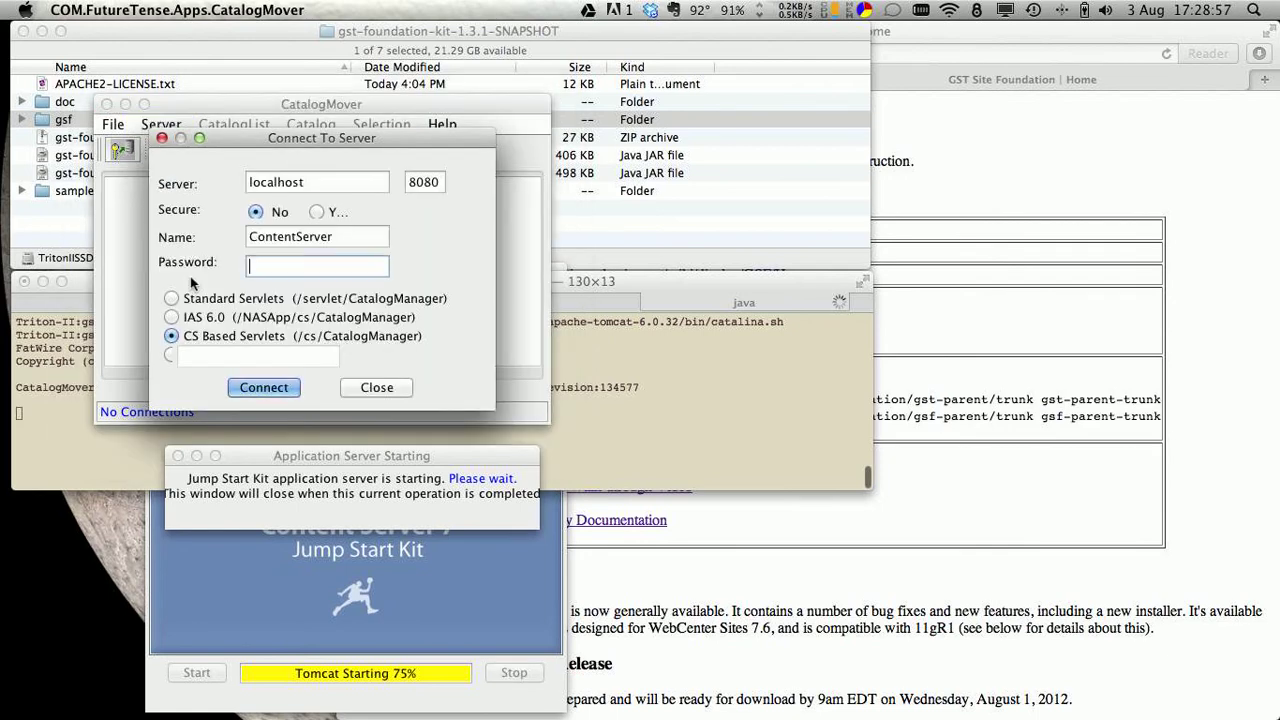
type("pa")
type("ssword")
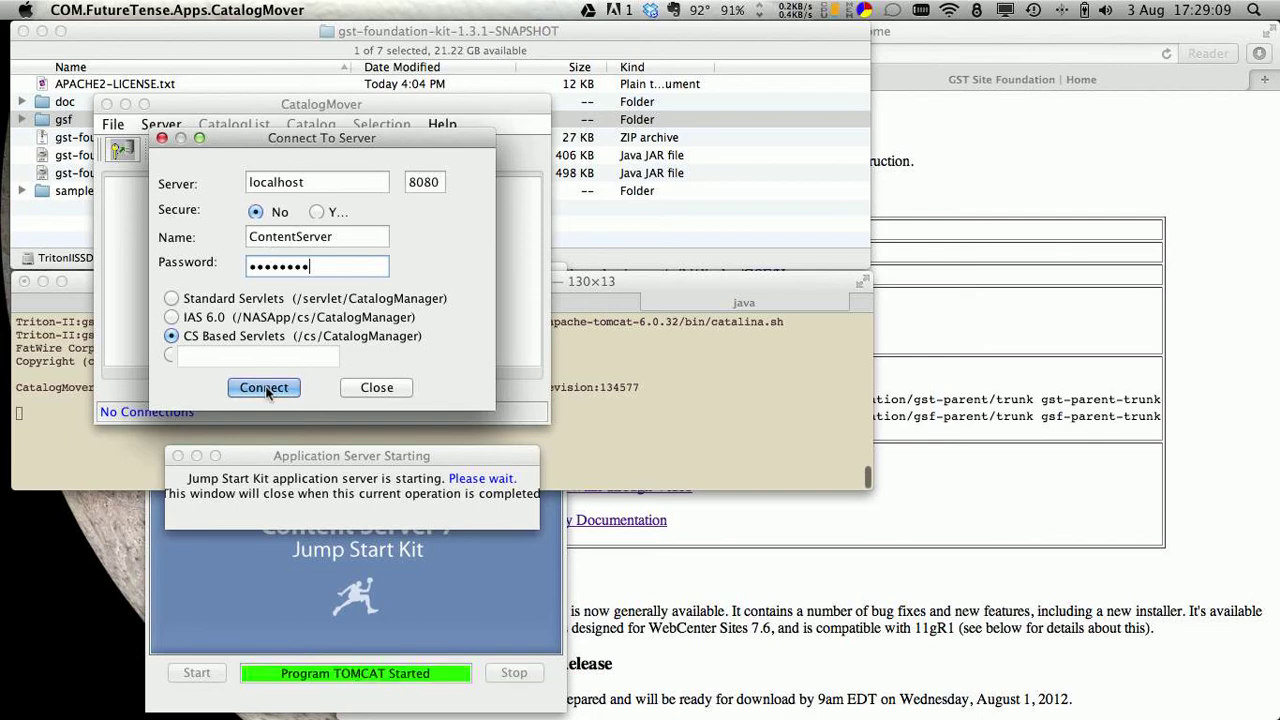
left_click(264, 388)
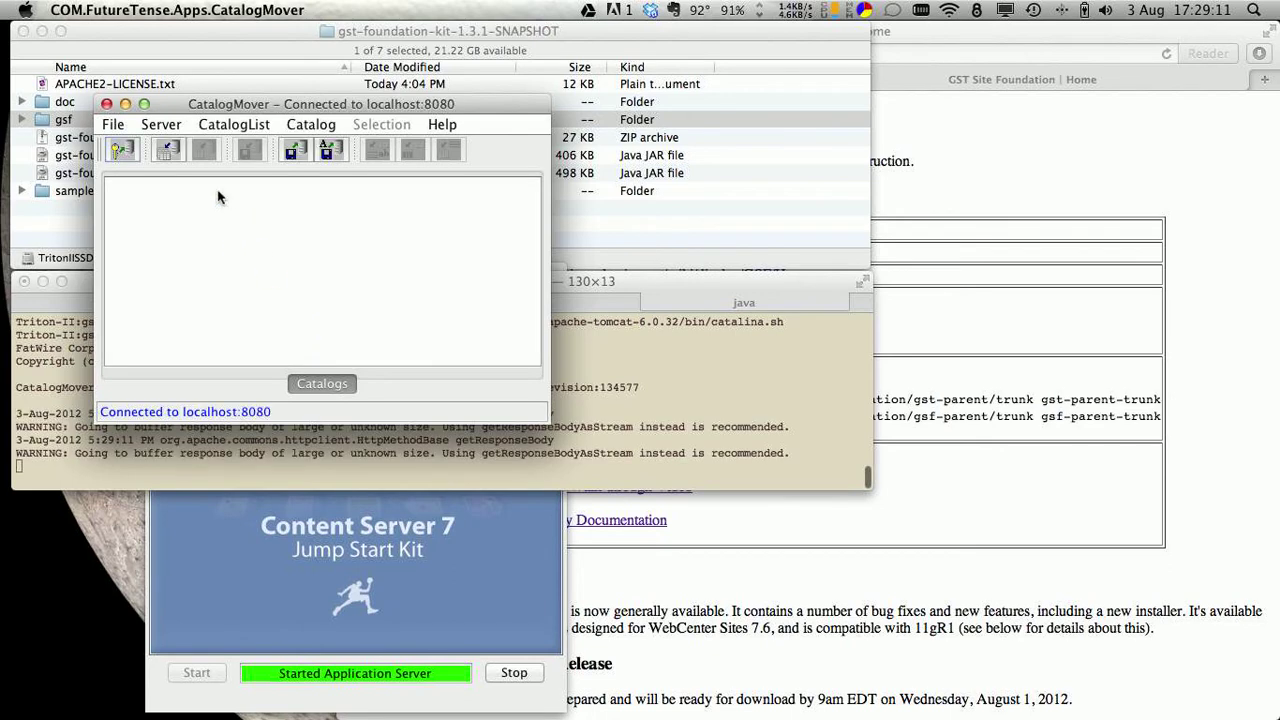
Step: Import the kit's GSF elements zip into SiteCatalog and ElementCatalog, then exit CatalogMover
left_click(331, 149)
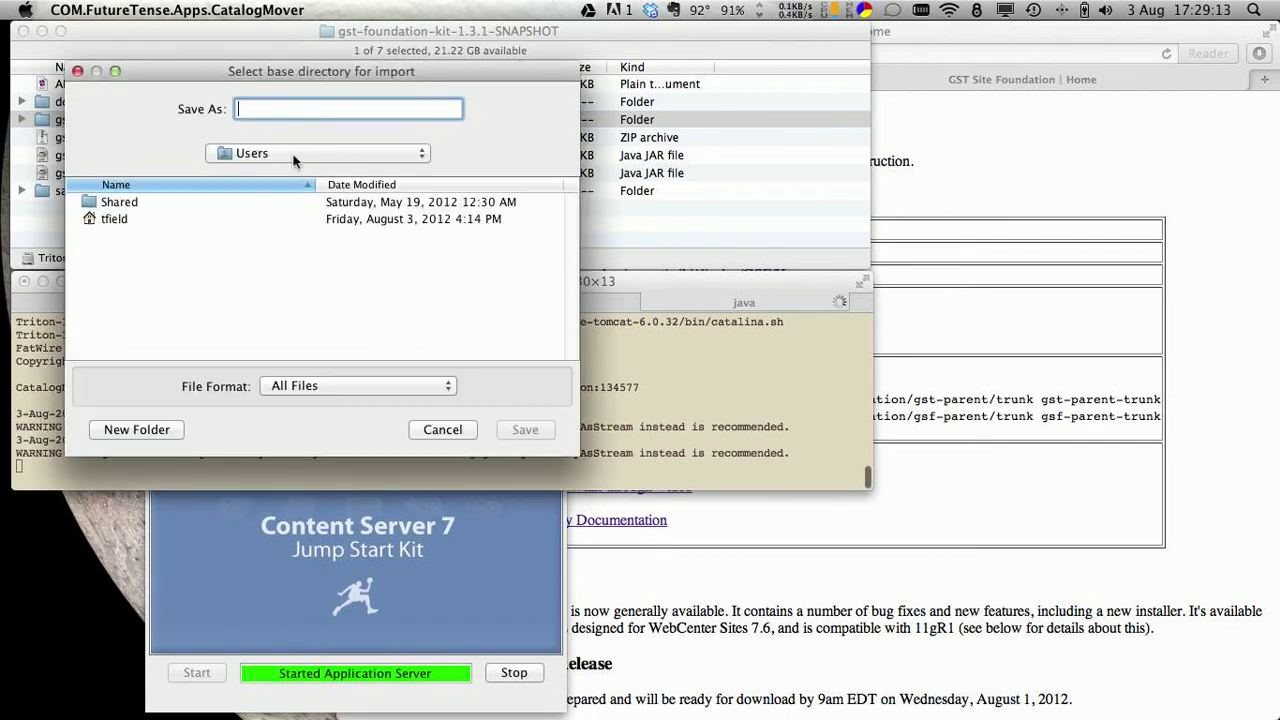
double_click(116, 218)
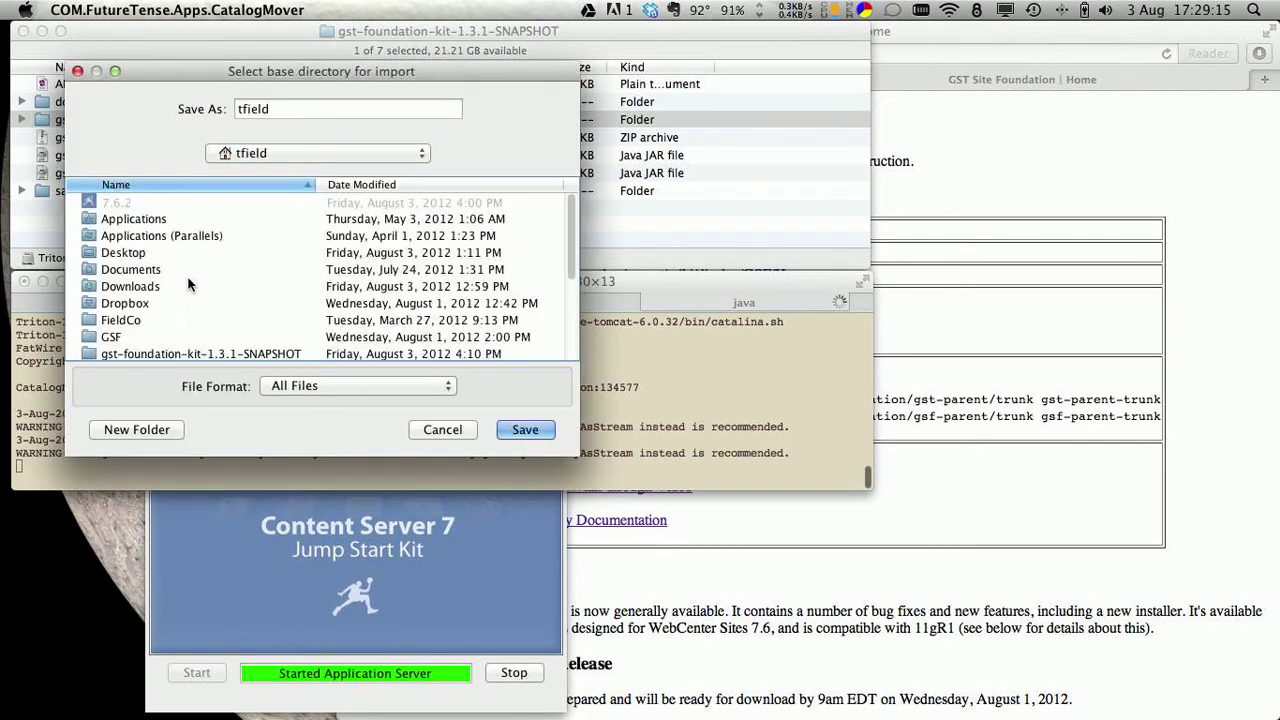
double_click(162, 354)
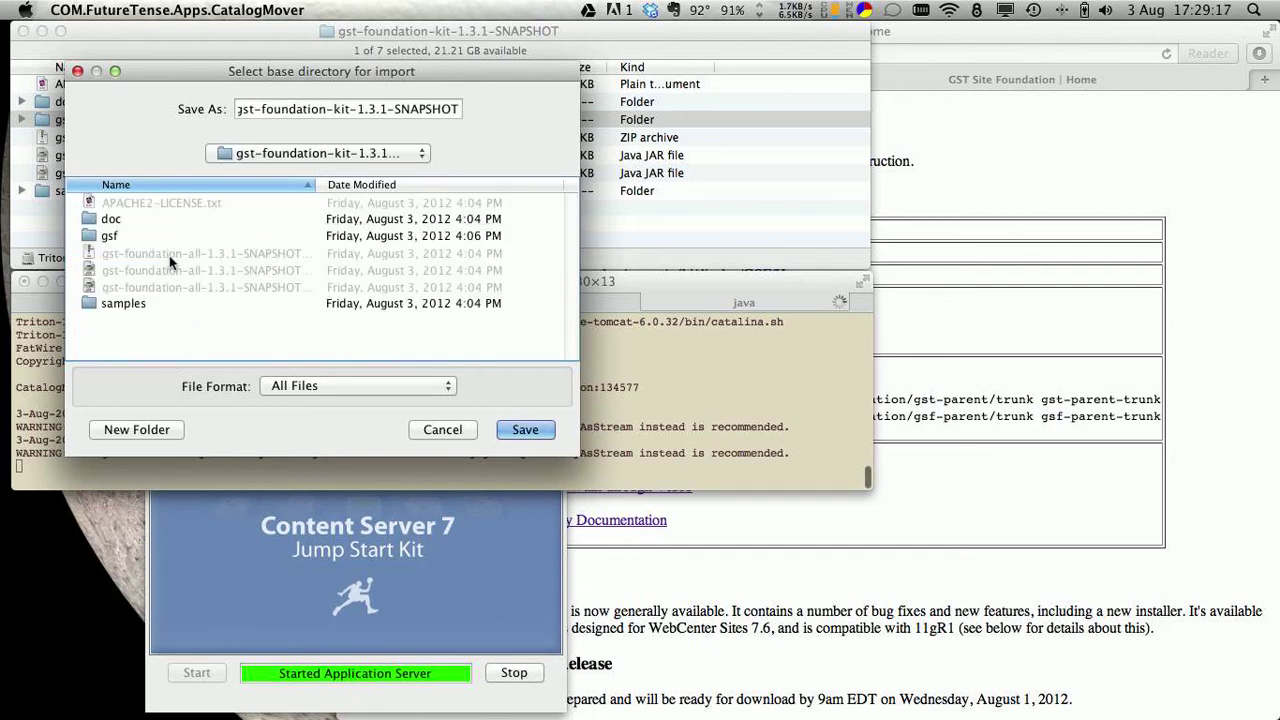
left_click(180, 270)
left_click(530, 430)
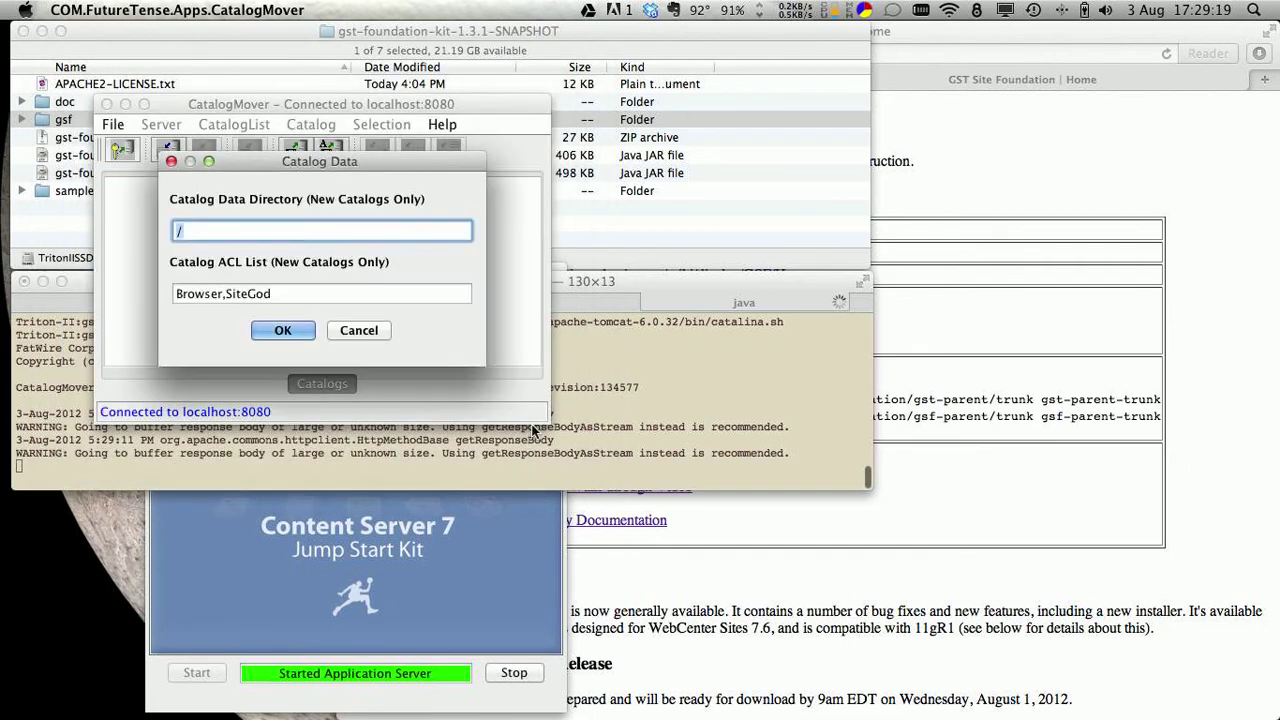
left_click(285, 333)
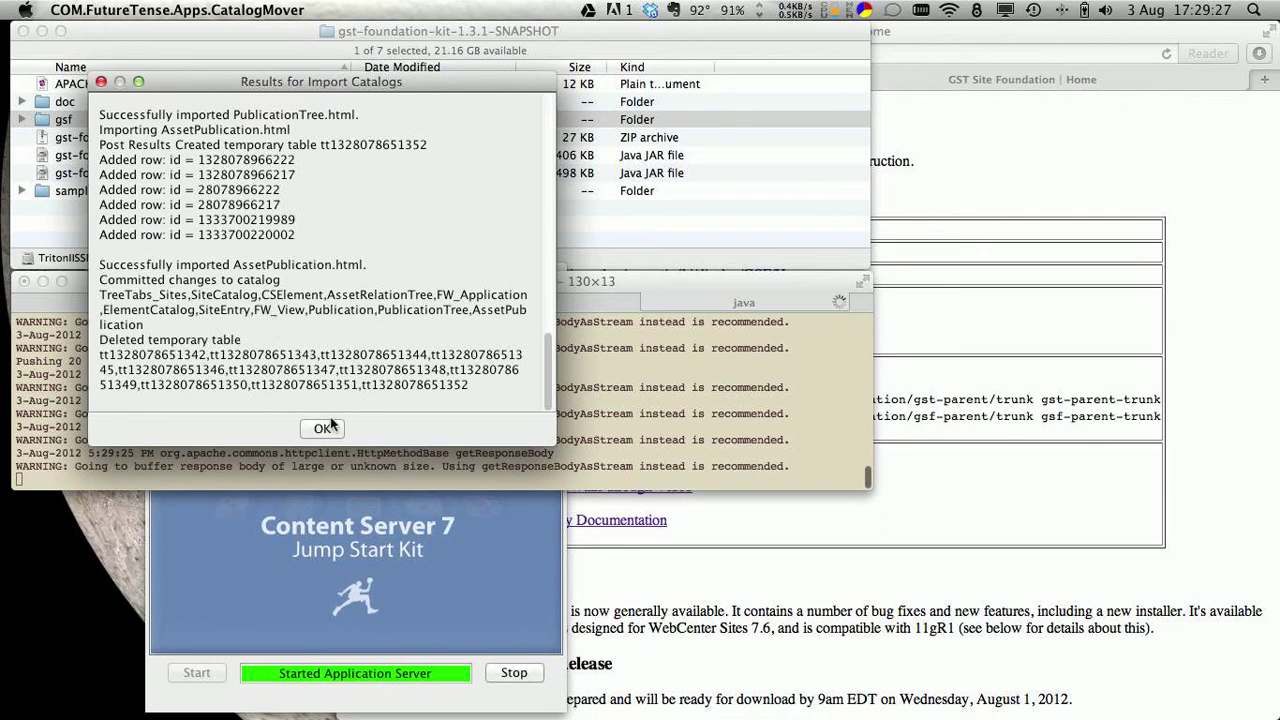
left_click(327, 428)
left_click(113, 124)
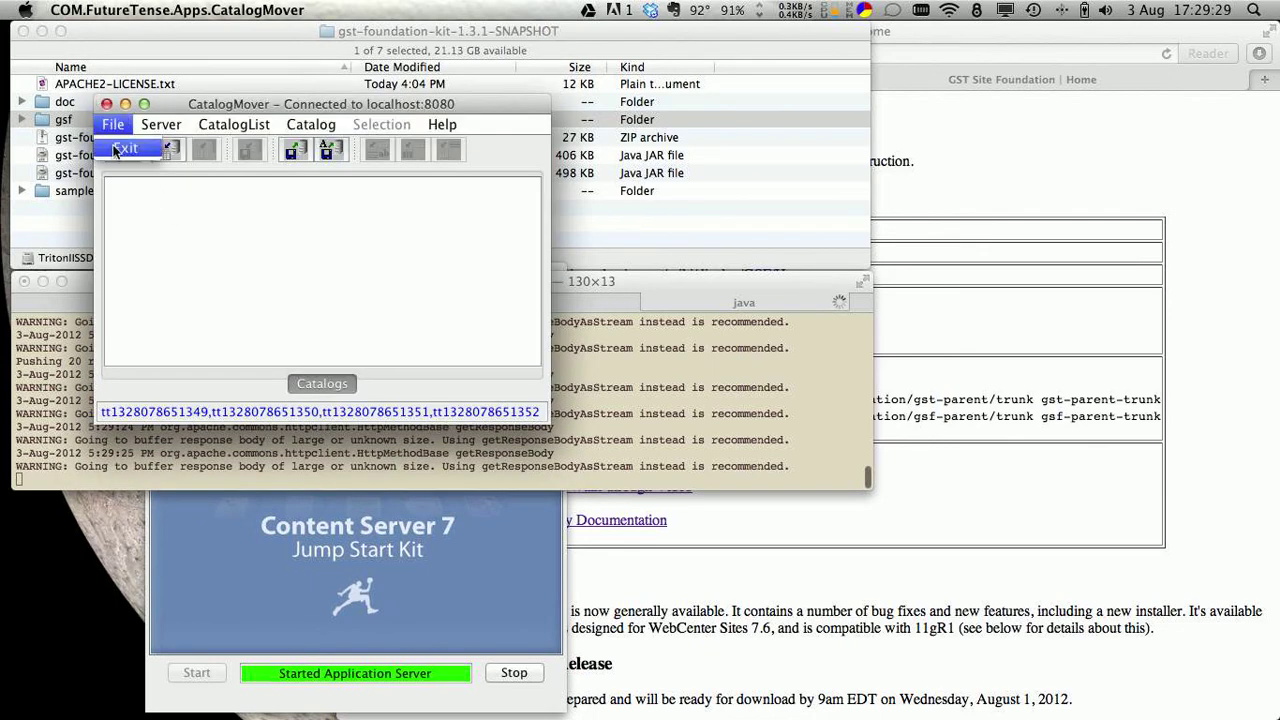
left_click(122, 150)
Step: Launch the WEM UI from the Jump Start Kit and log in
left_click(343, 564)
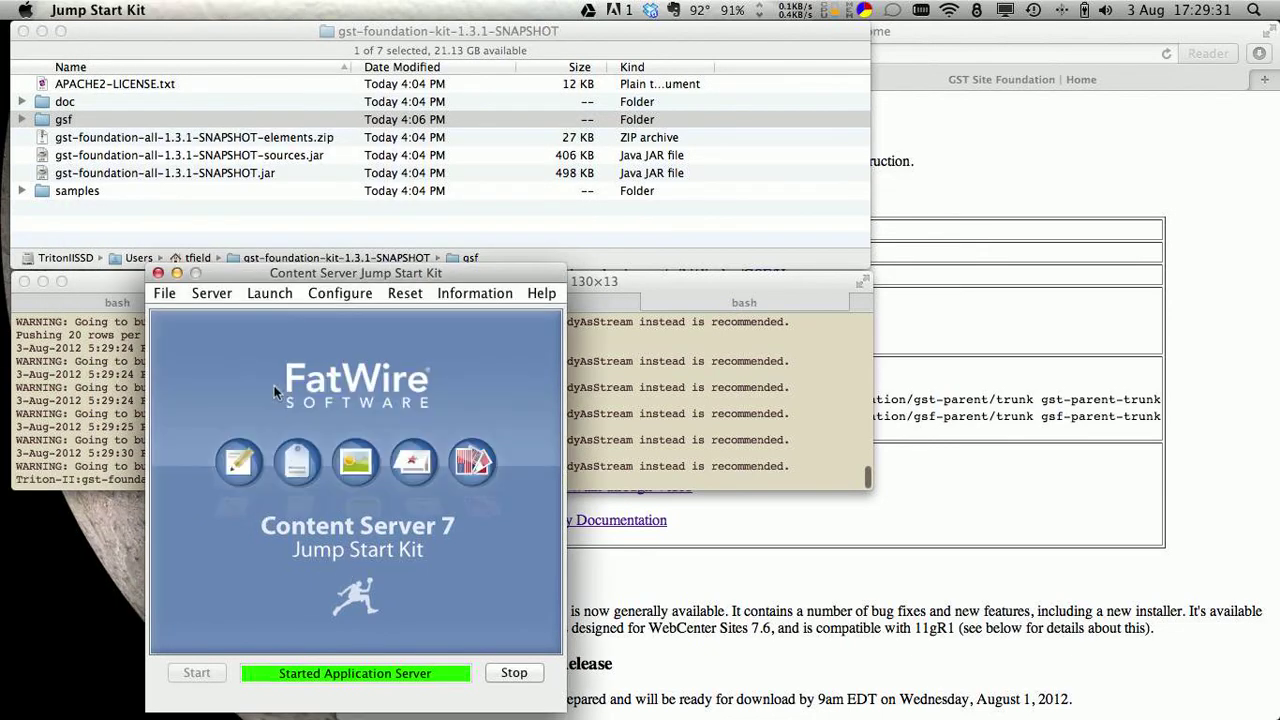
left_click(260, 294)
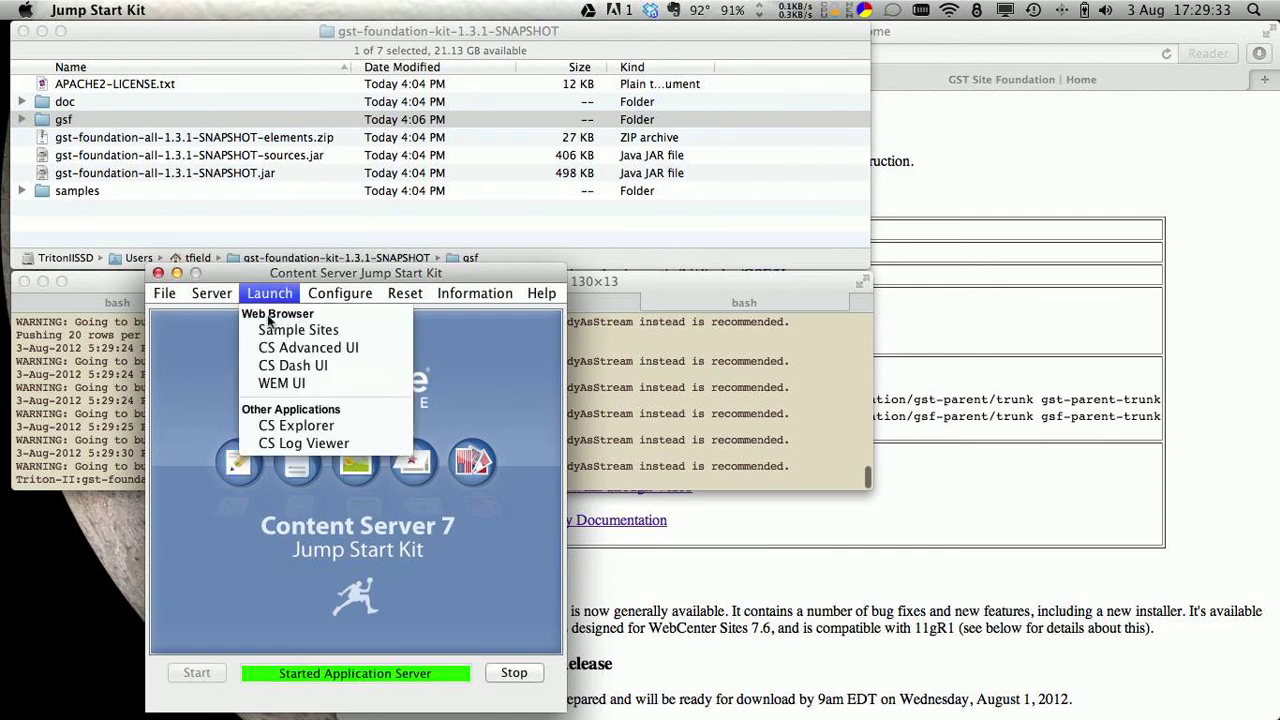
left_click(281, 380)
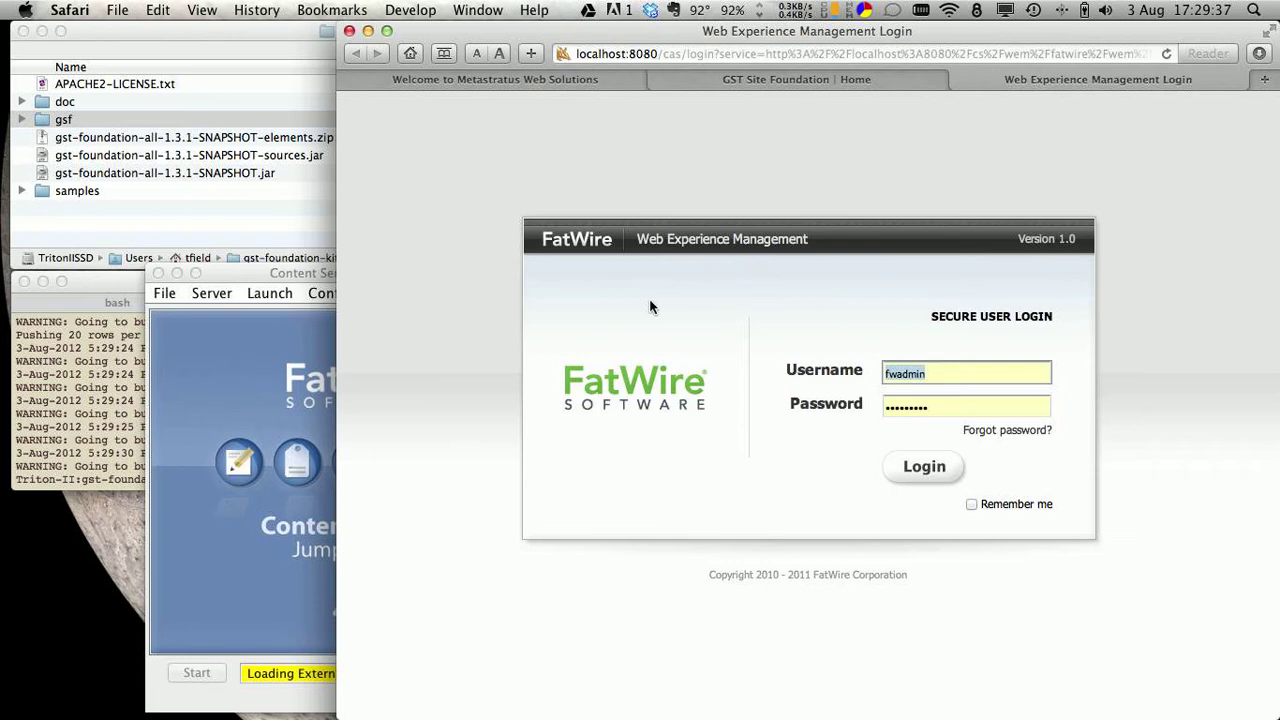
left_click(934, 480)
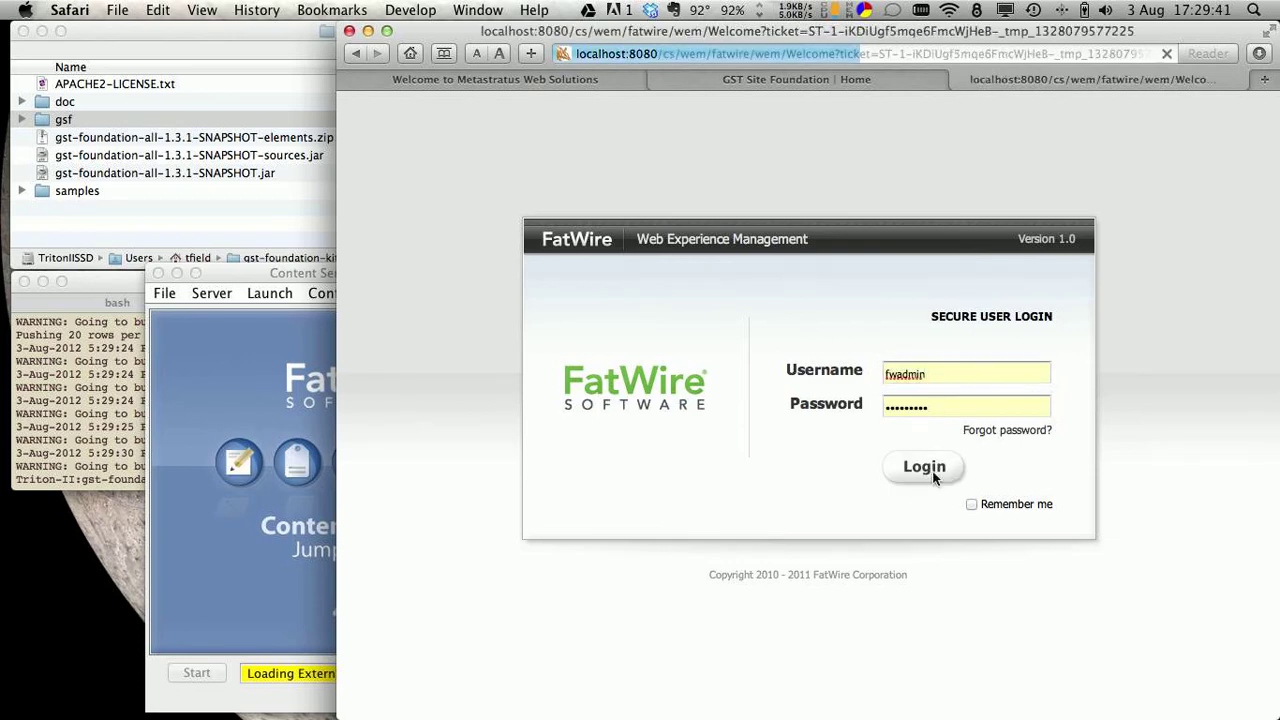
Step: Select AdminSite and open the GSF dashboard, which reports installation incomplete (status 1022)
left_click(945, 354)
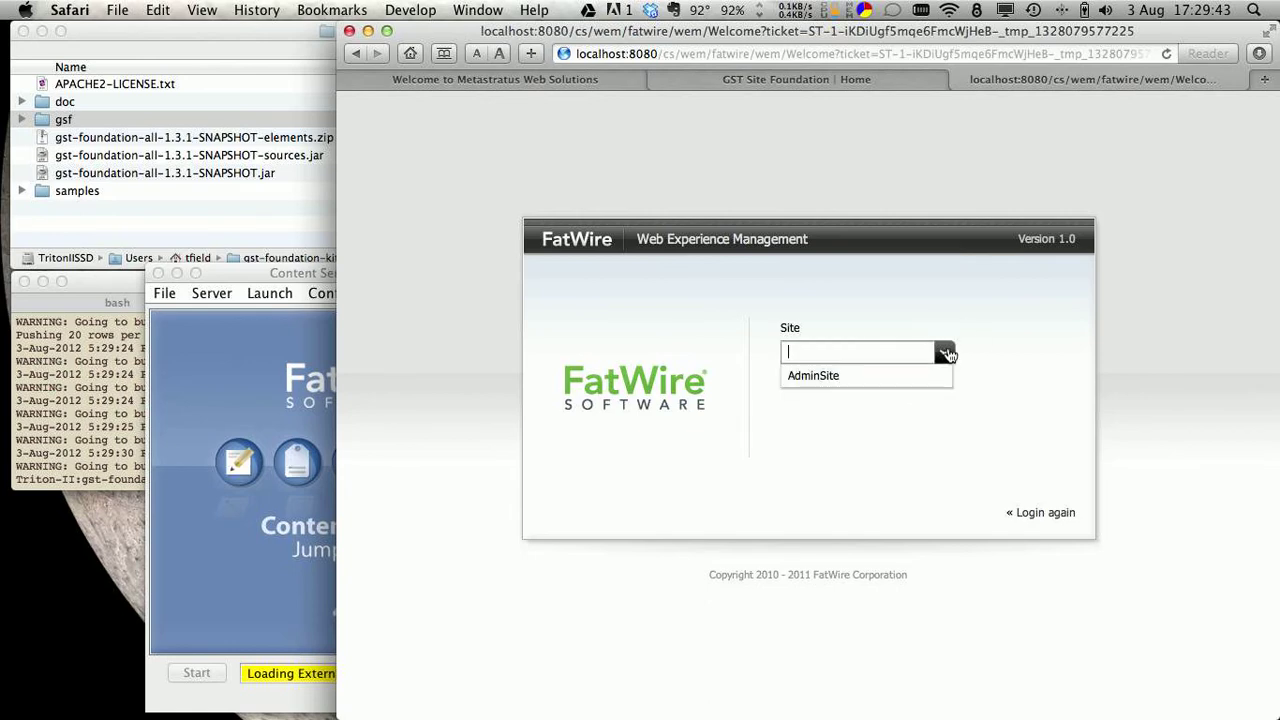
left_click(815, 376)
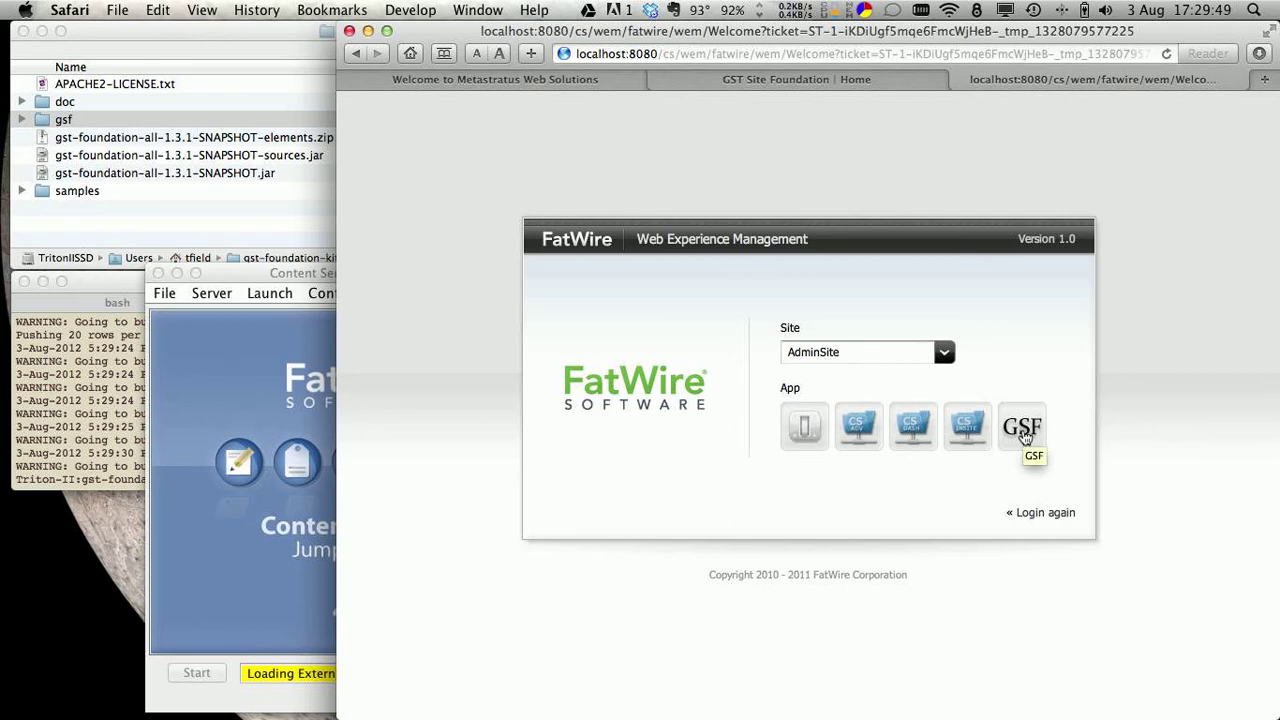
left_click(1022, 428)
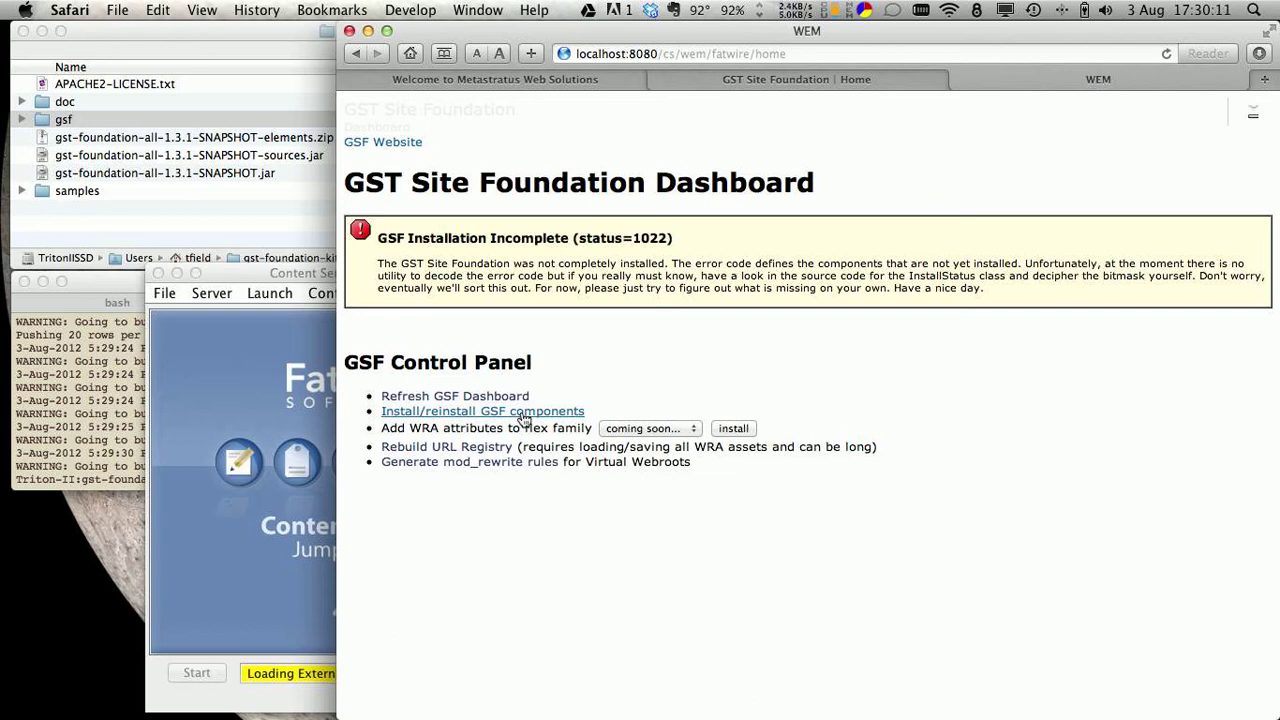
Step: Install the GSF components, including GSTAlias and GSTProperty, and highlight the 'GSF is healthy' message
left_click(522, 413)
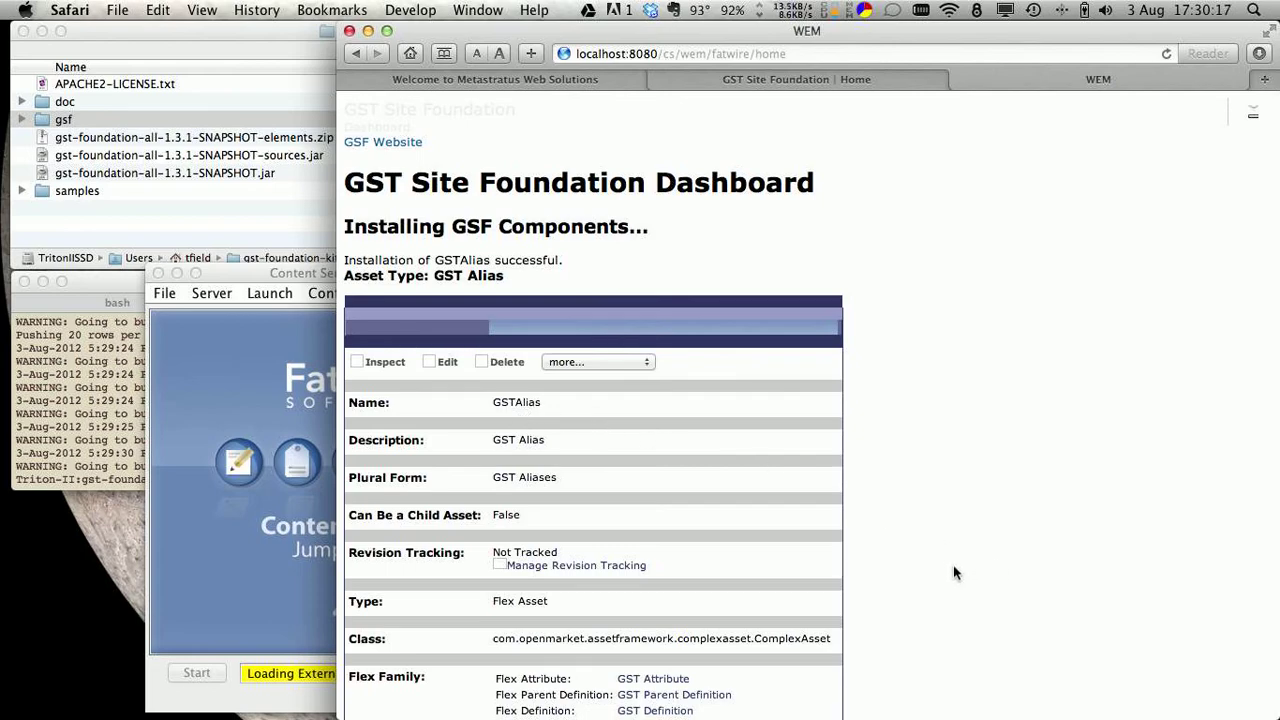
scroll(933, 560, "down", 5)
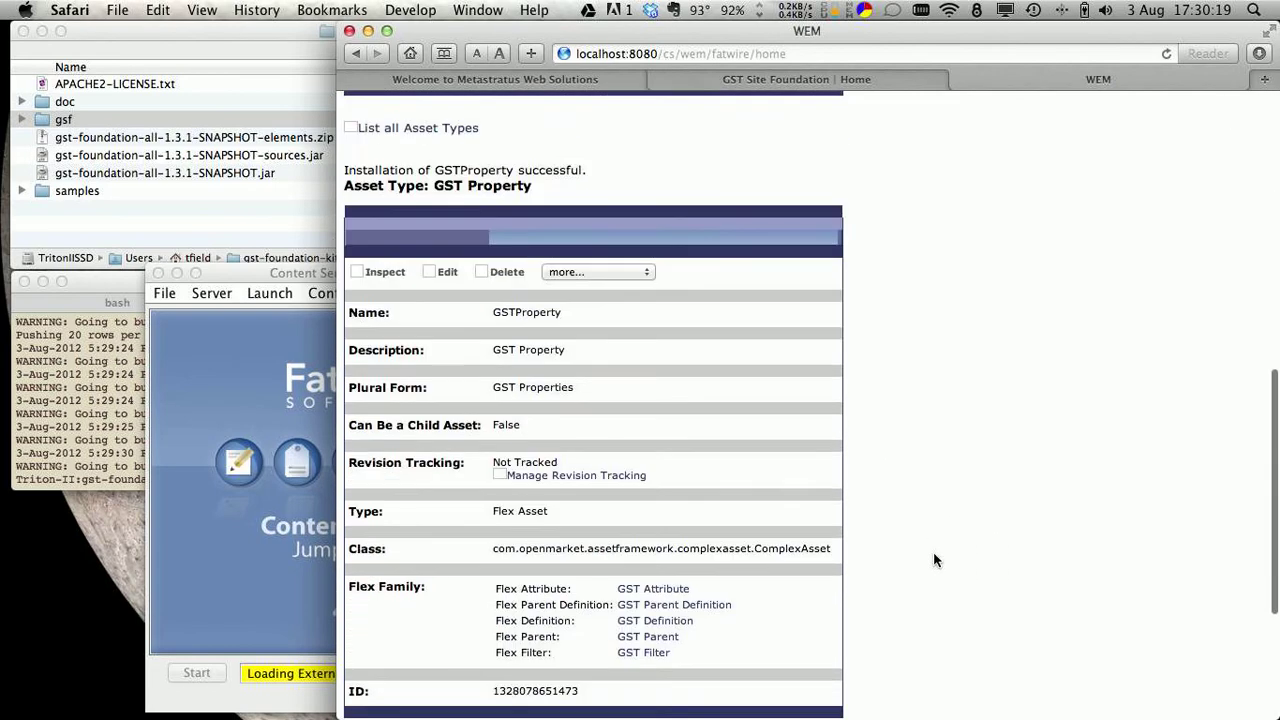
scroll(933, 560, "down", 5)
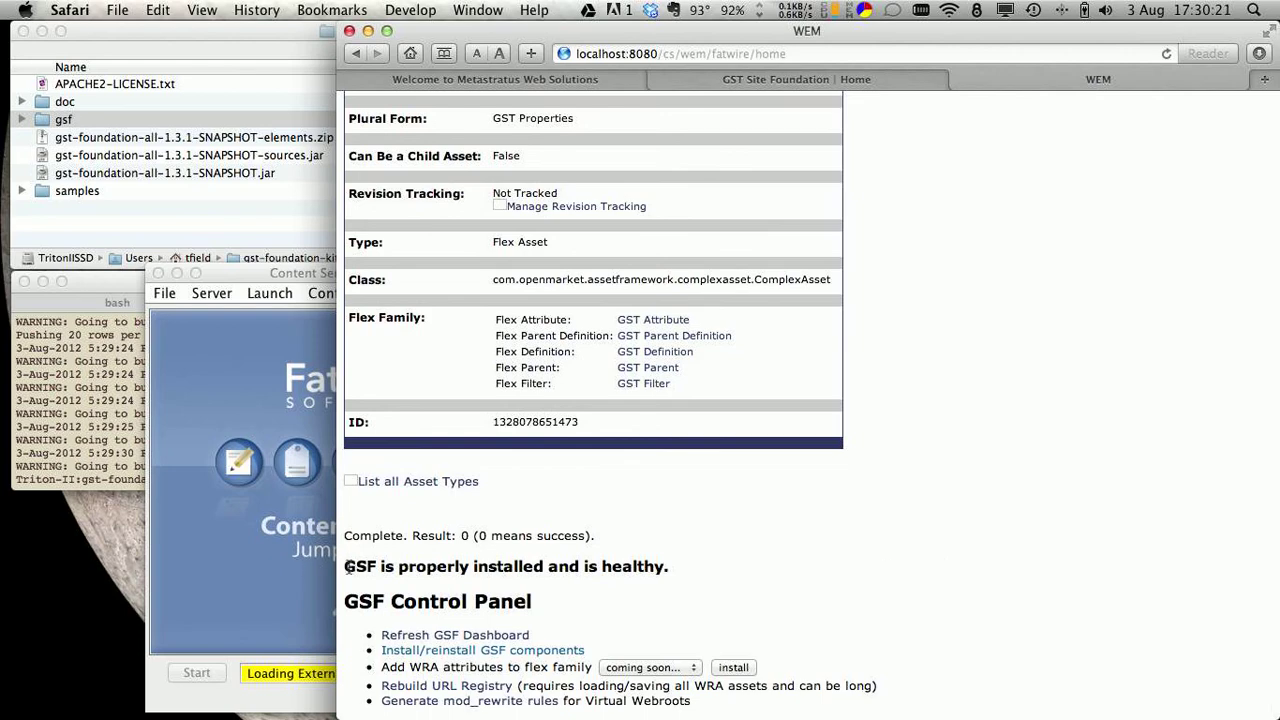
left_click_drag(348, 567, 672, 566)
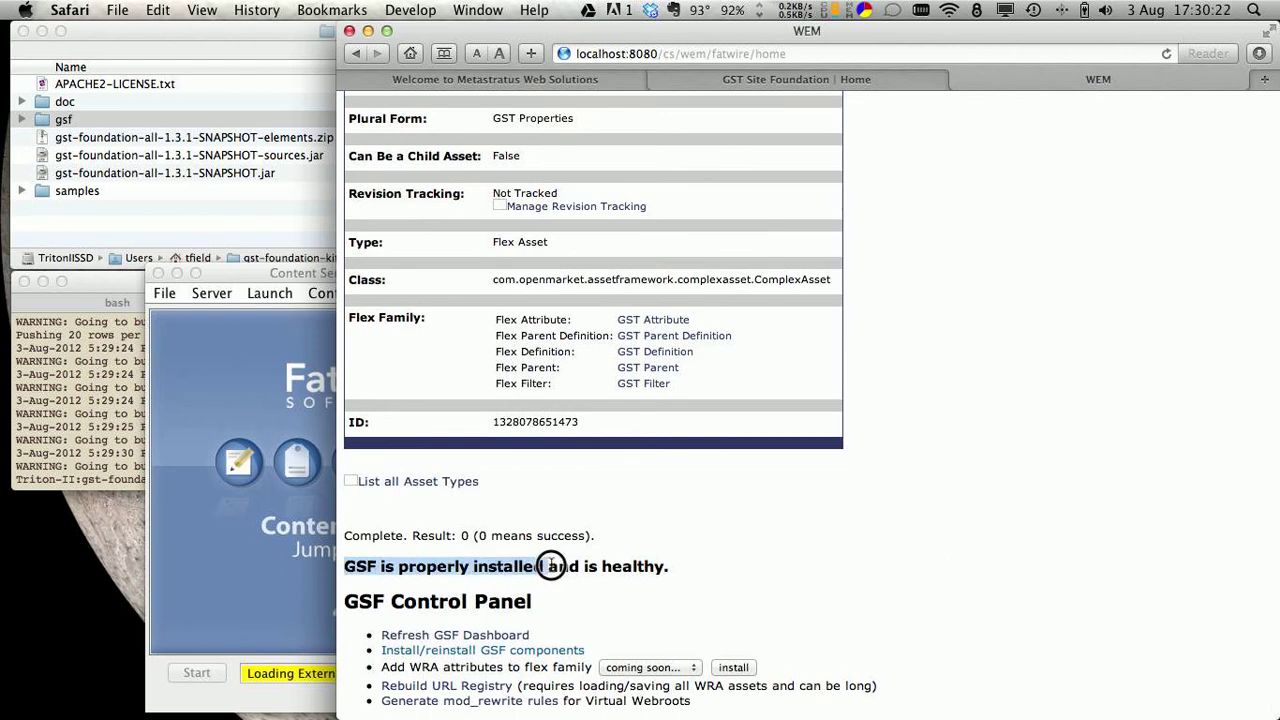
left_click(324, 520)
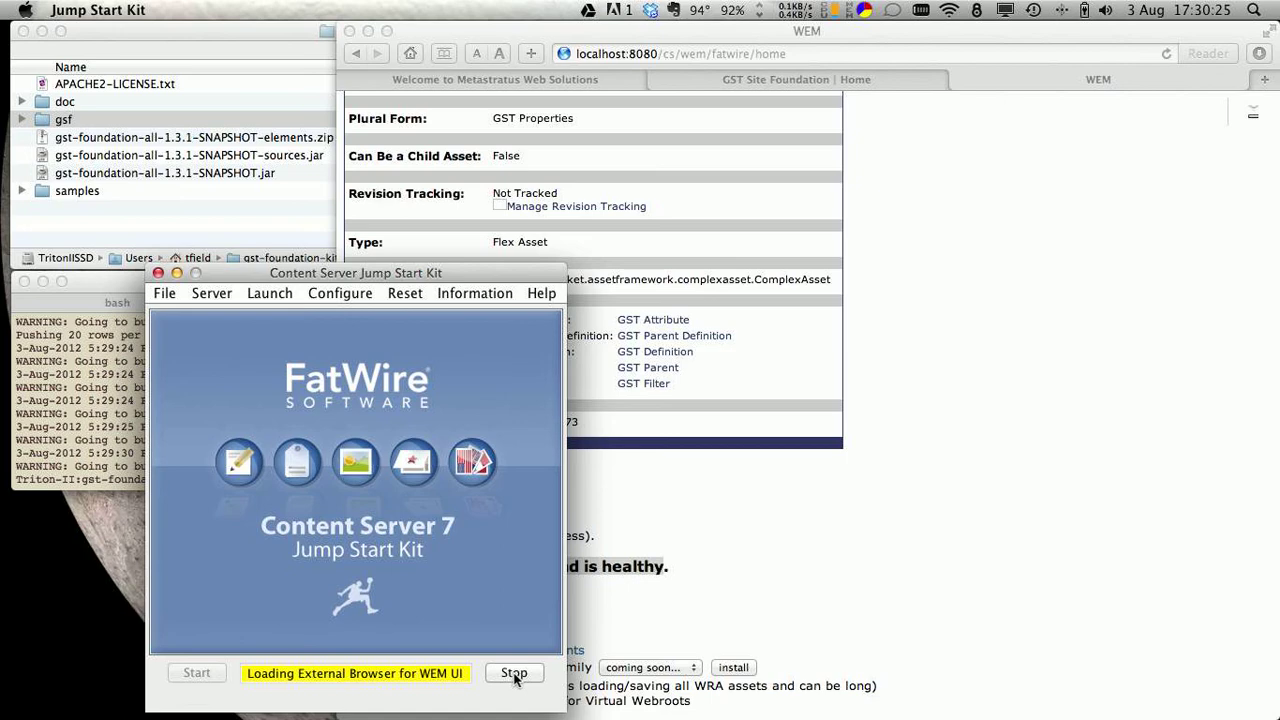
Step: Stop the Jump Start Kit application server, then start it up again
left_click(515, 675)
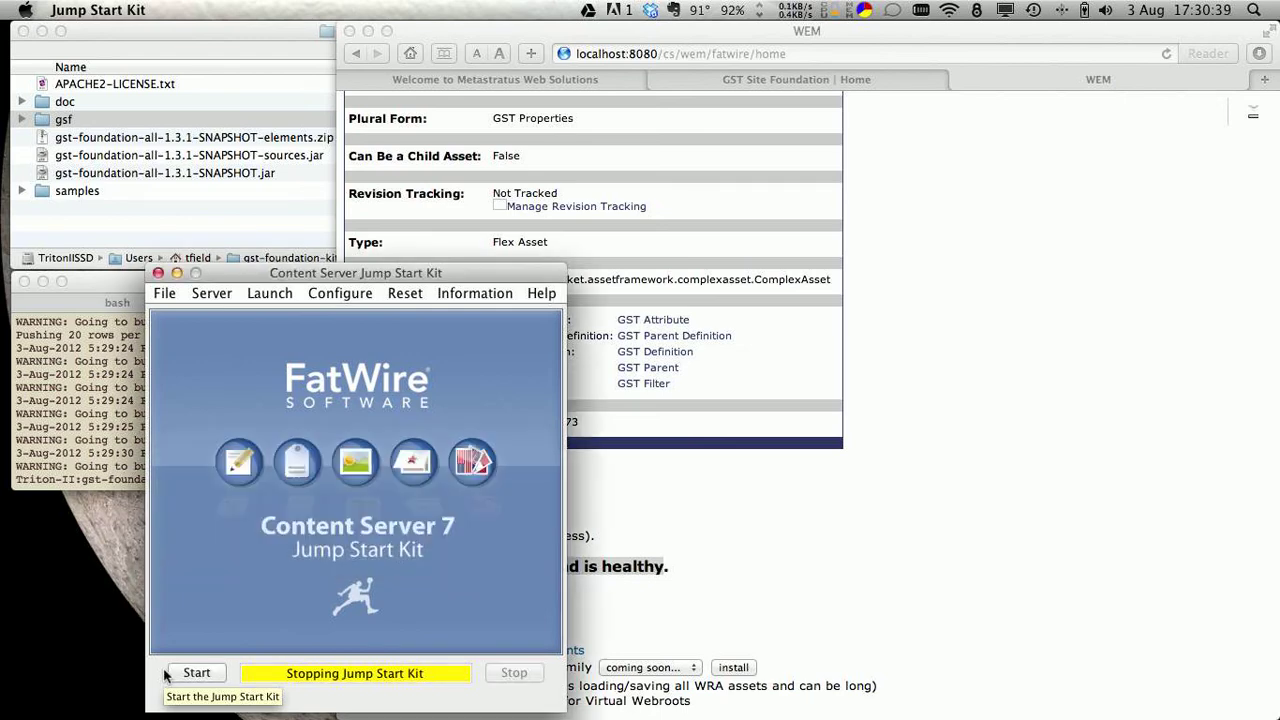
left_click(190, 673)
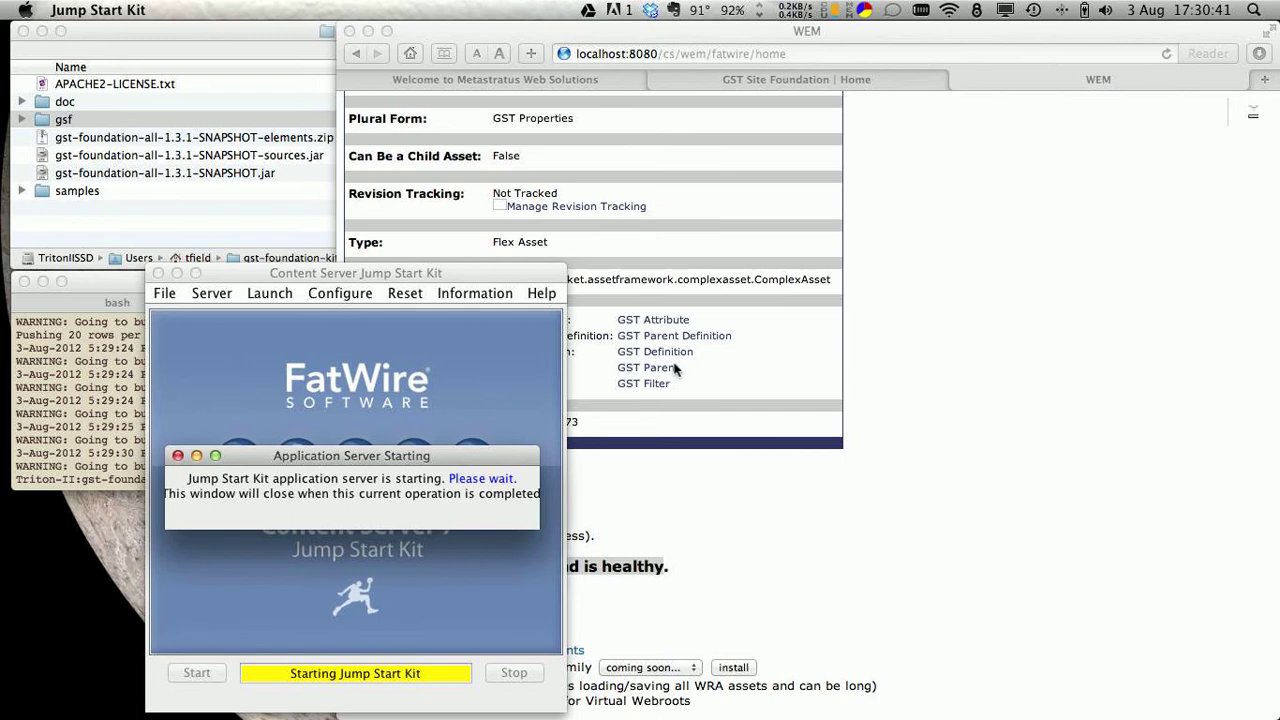
Step: Bring Safari to the front and close the WEM tab, leaving the GST Site Foundation Home page
left_click(958, 80)
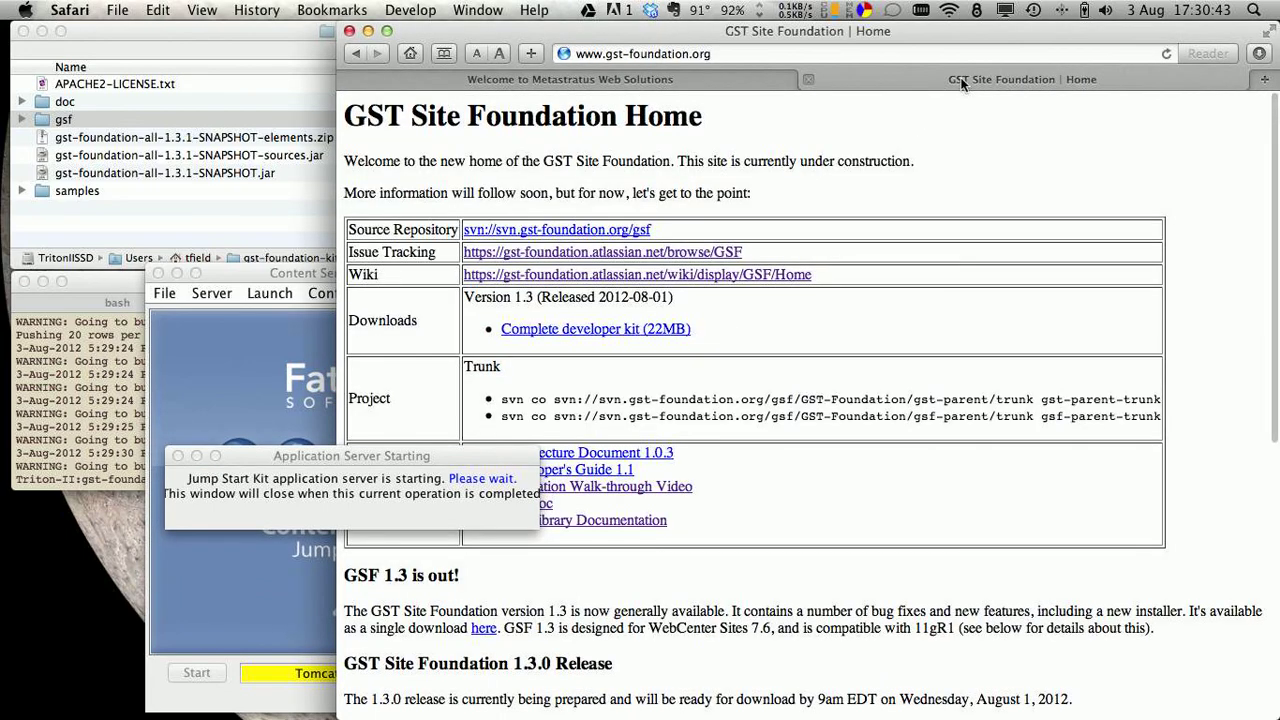
left_click(234, 275)
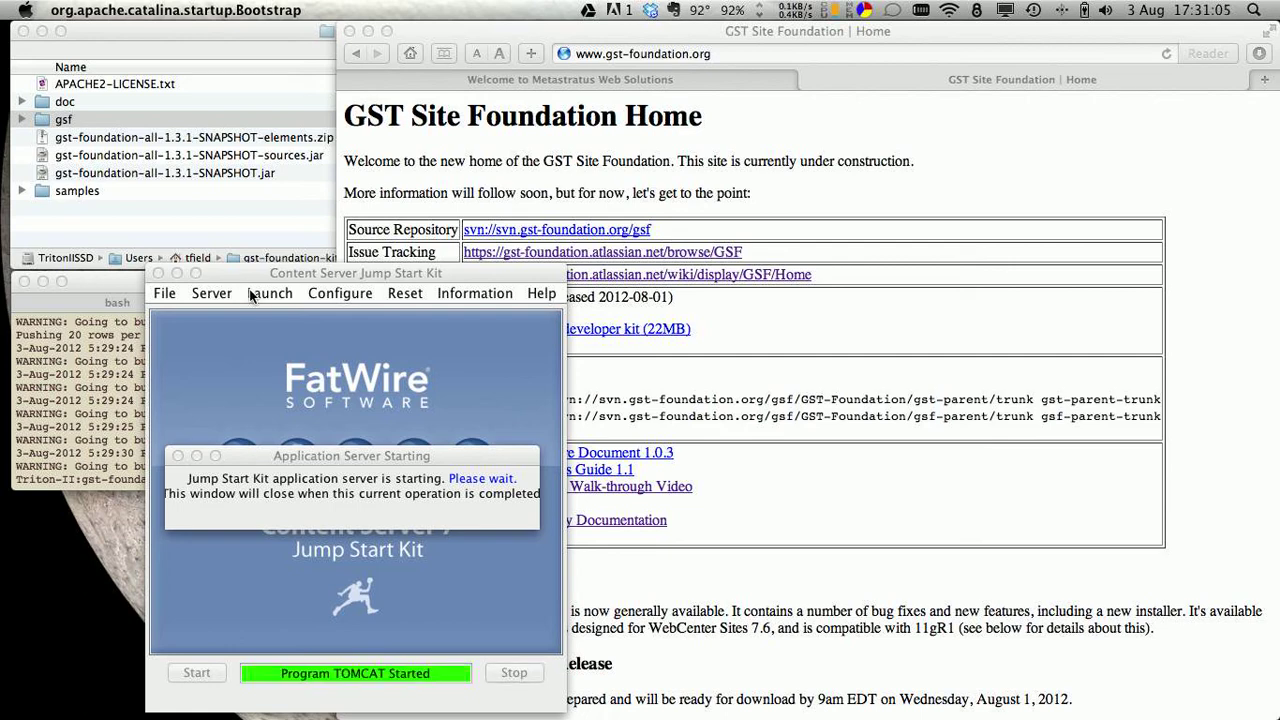
Step: Relaunch the WEM UI from the Jump Start Kit and log back in
left_click(270, 294)
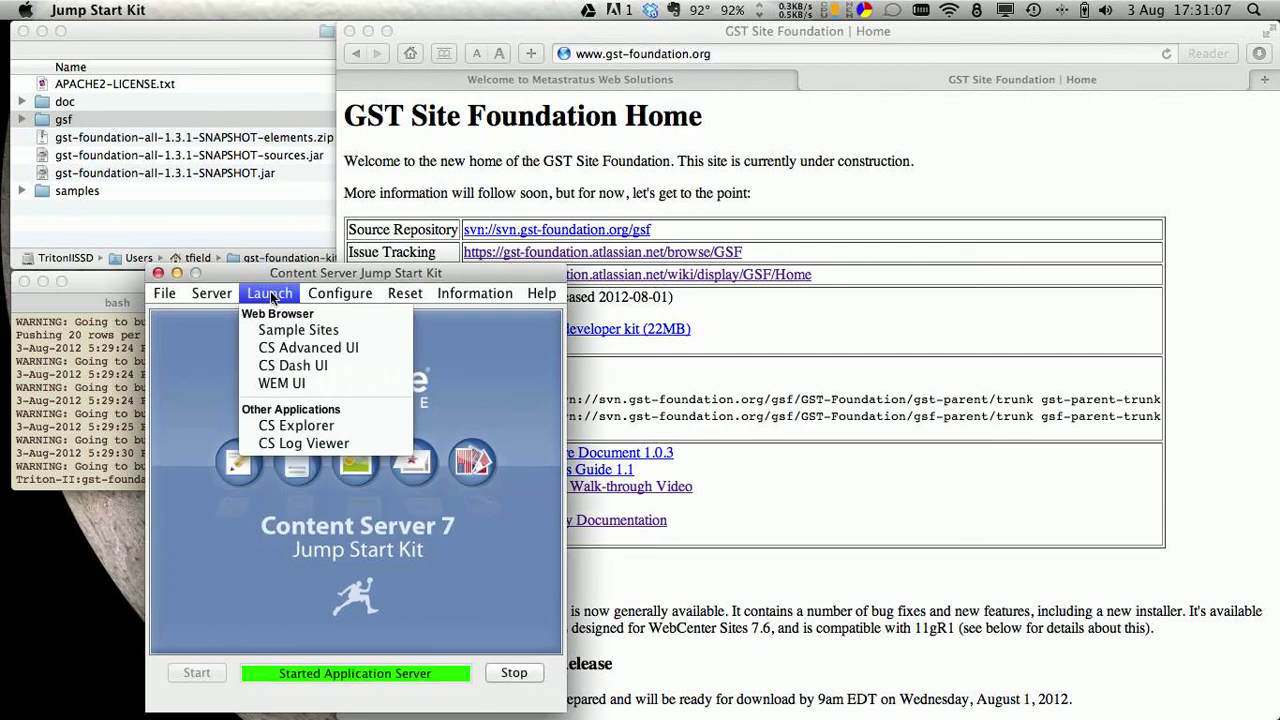
left_click(272, 383)
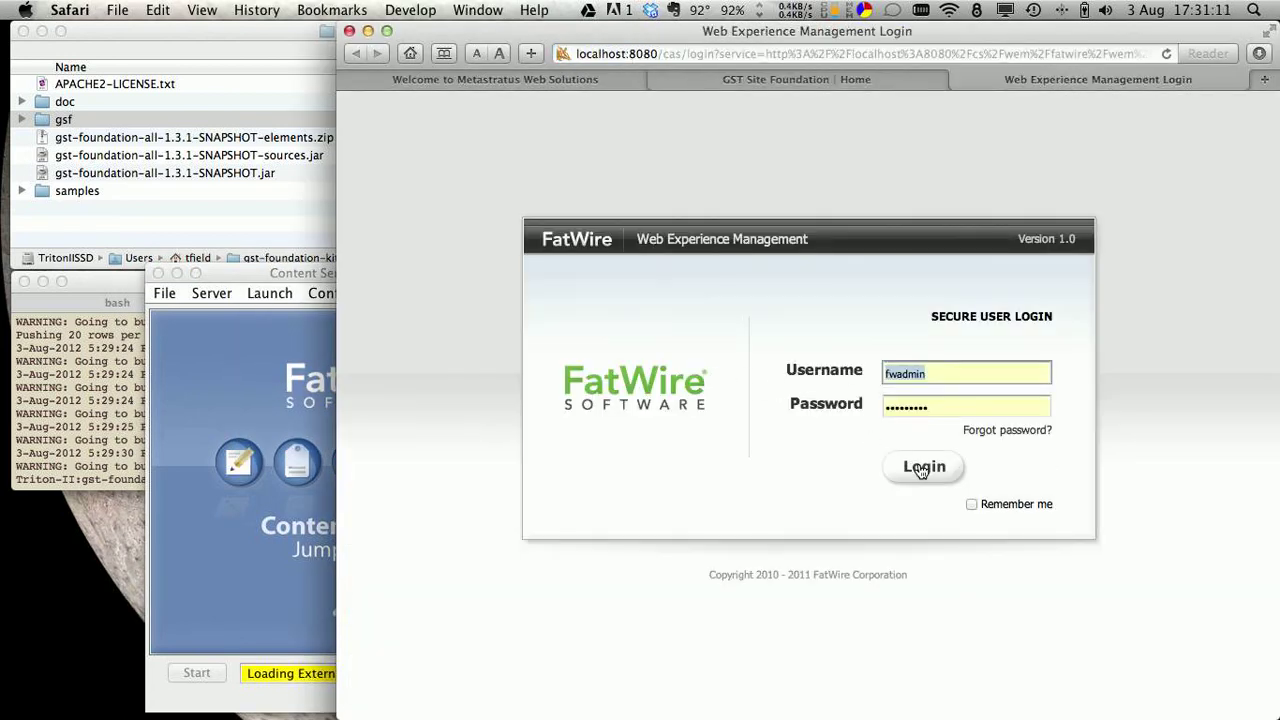
left_click(922, 470)
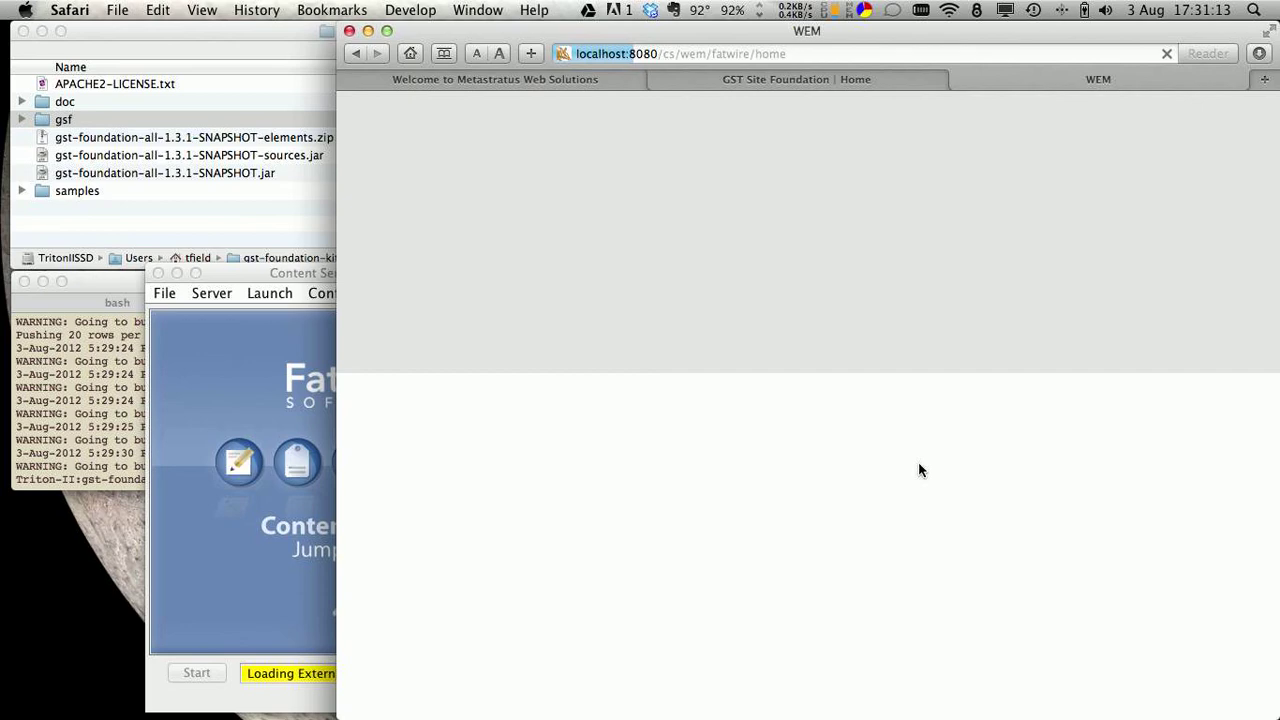